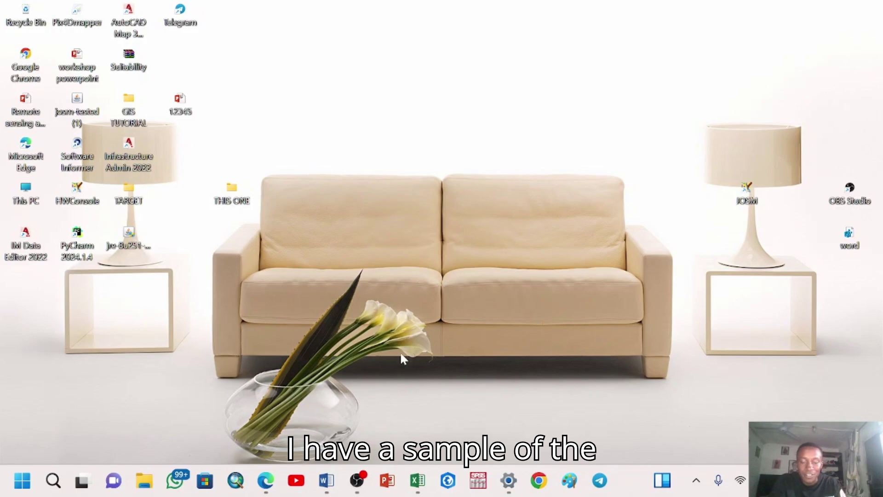
Switch to the grp8 workbook in Excel and maximize its window
mouse_move(418, 481)
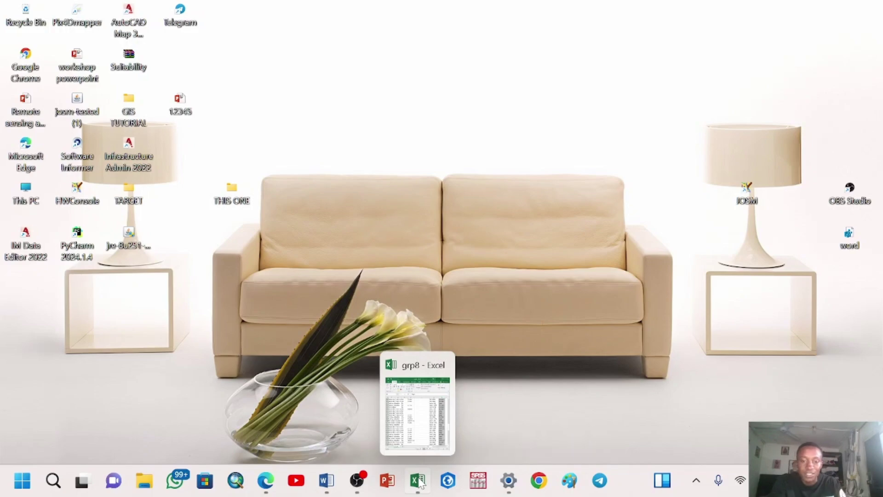
click(418, 481)
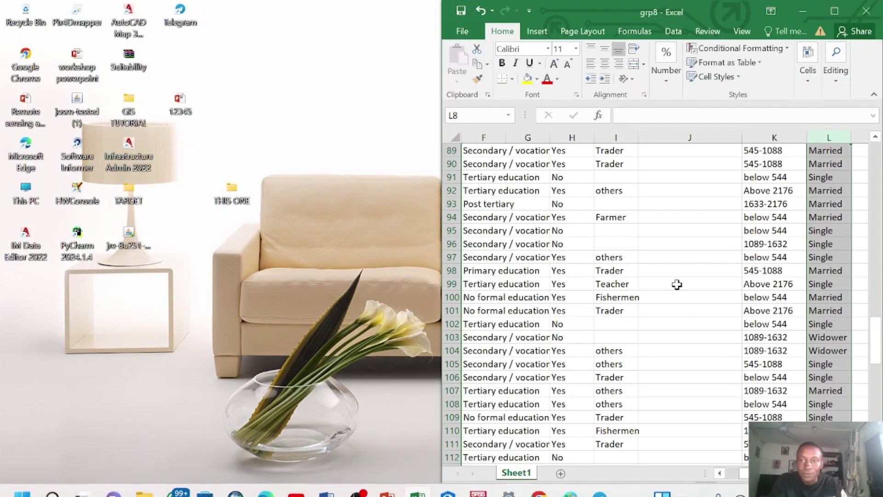
click(843, 7)
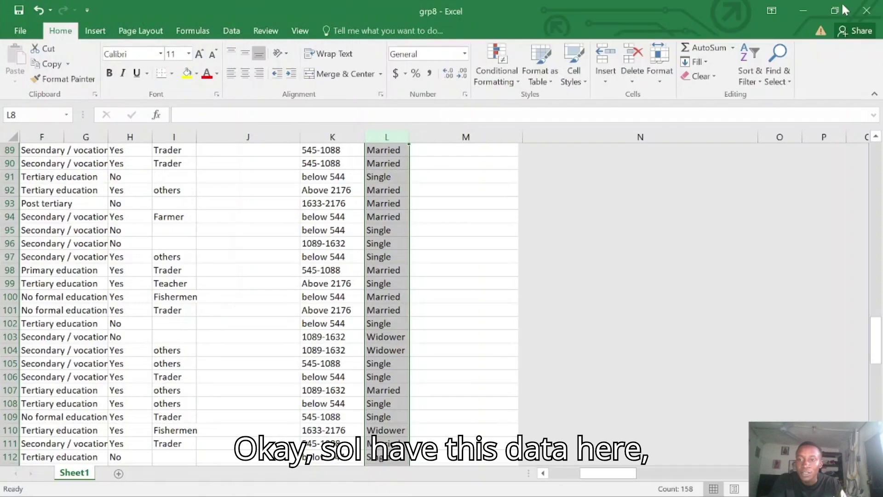
mouse_move(843, 7)
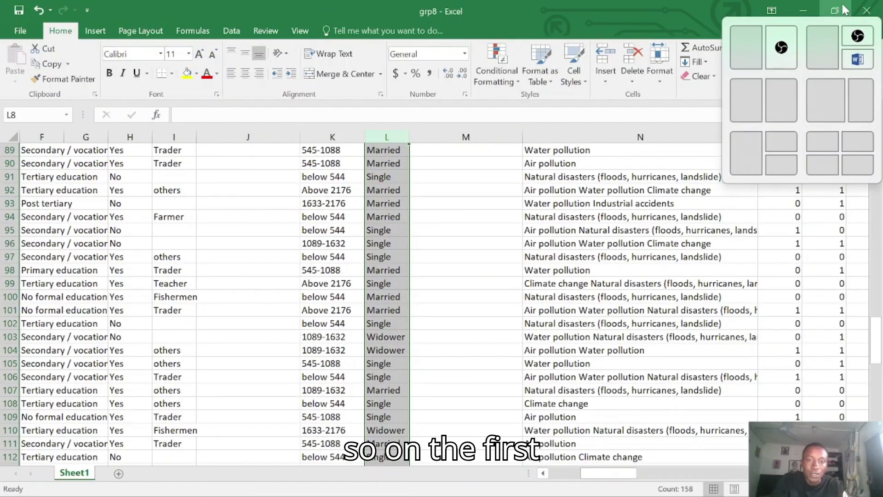
Widen the Marital Status and Income level columns so their header texts fit
drag(875, 324, 876, 148)
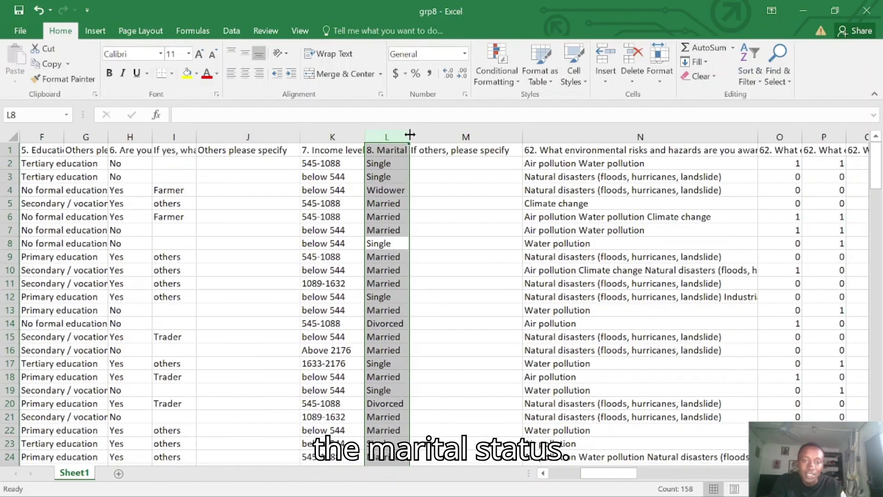
drag(409, 133, 517, 134)
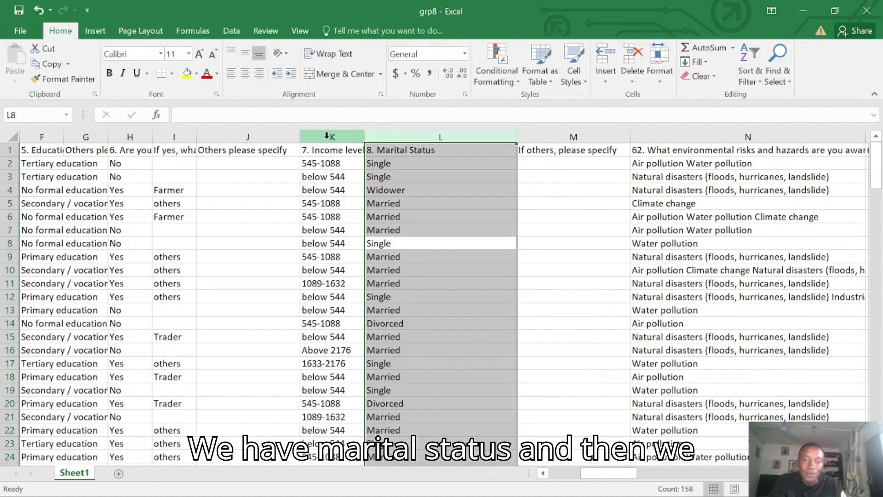
drag(369, 137, 439, 132)
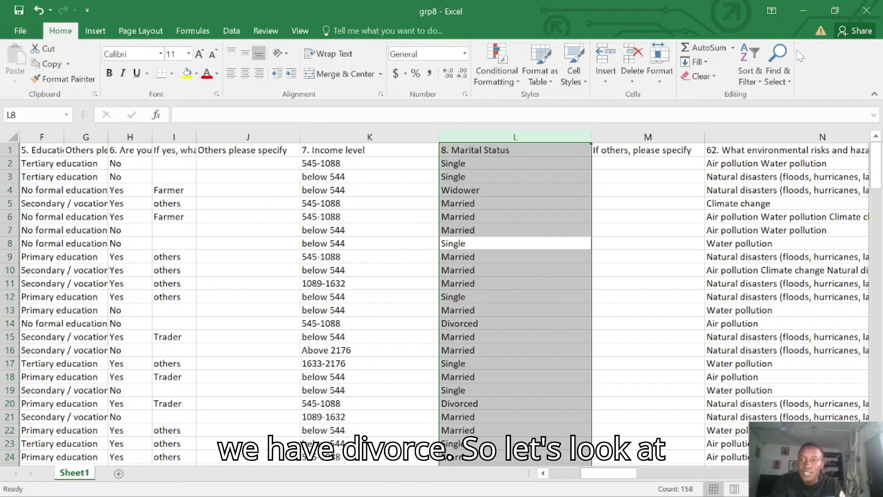
Switch to Word to read the code book for marital status and income level, and return to the grp8 workbook in Excel
click(803, 9)
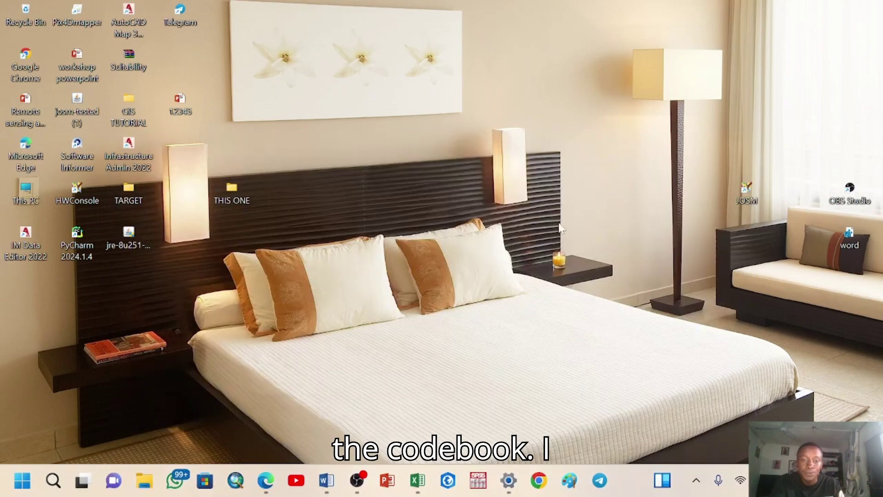
click(327, 480)
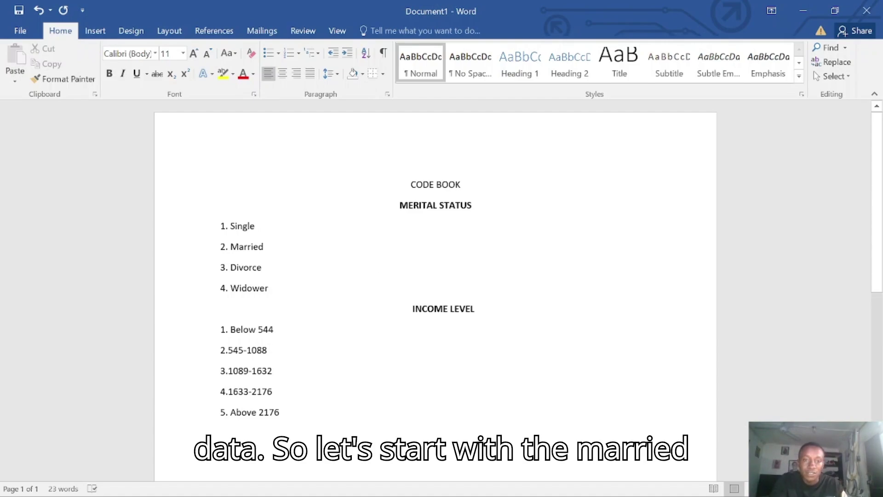
click(802, 13)
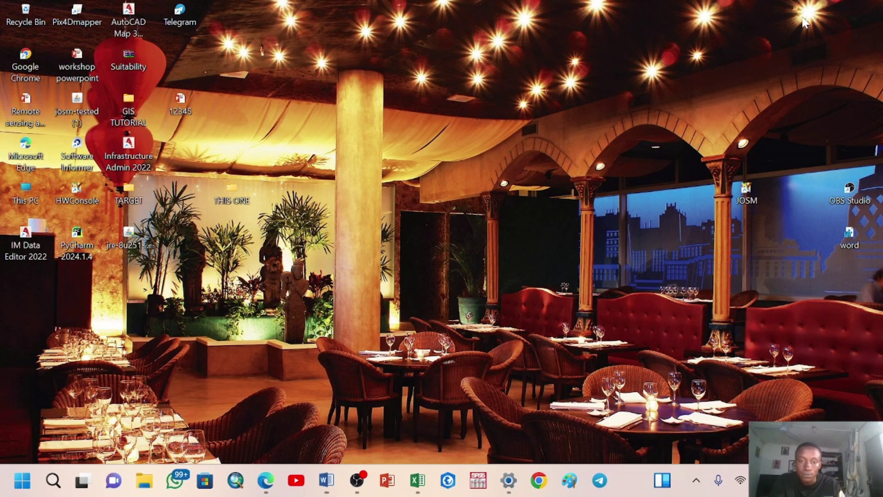
click(418, 480)
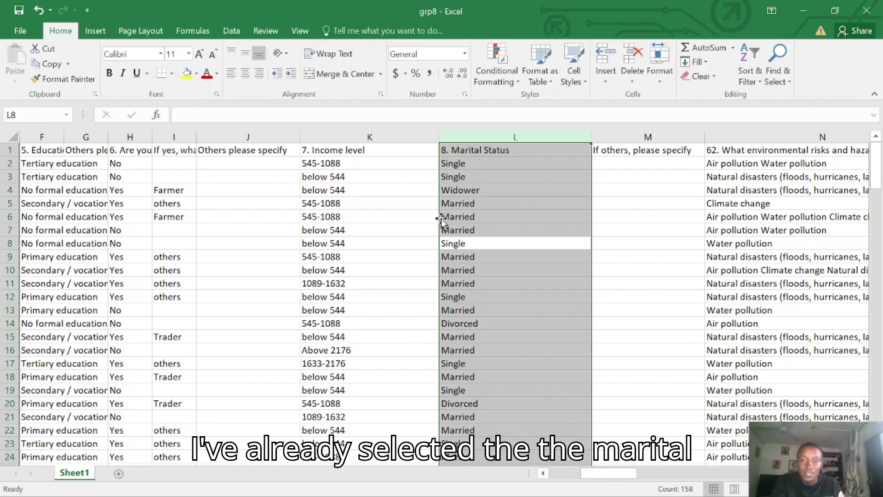
Set up a replacement of "Single" with 1 for the whole Marital Status column, checking the code against the code book in Word
click(467, 138)
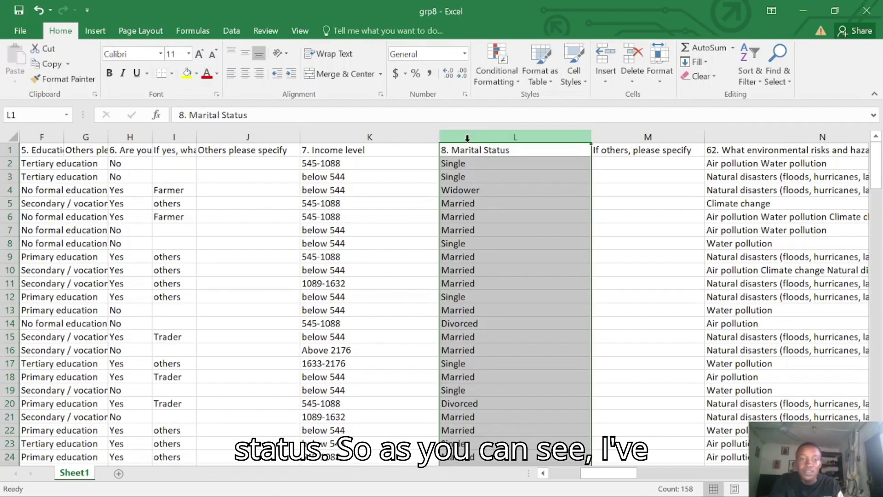
click(789, 84)
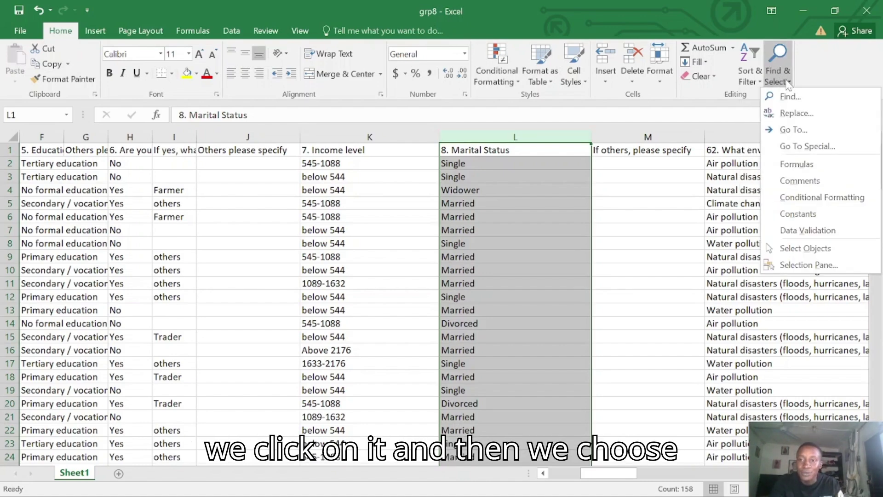
click(796, 113)
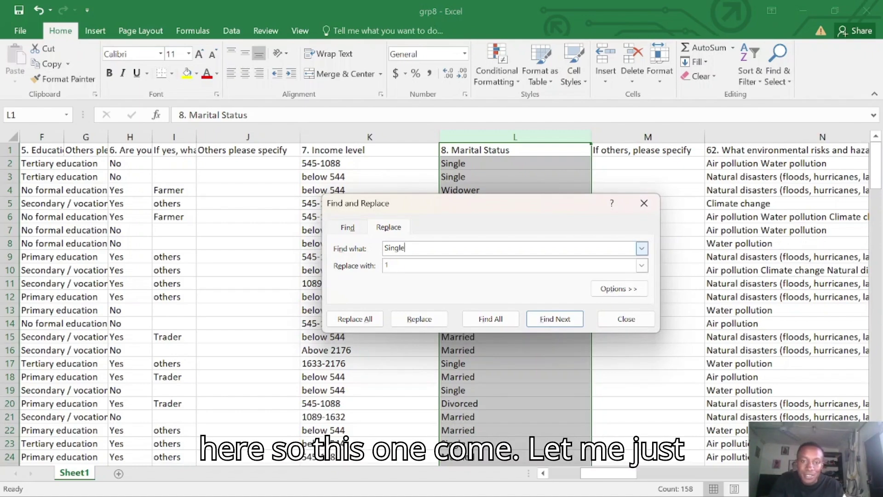
key(BackSpace)
key(BackSpace)
key(BackSpace)
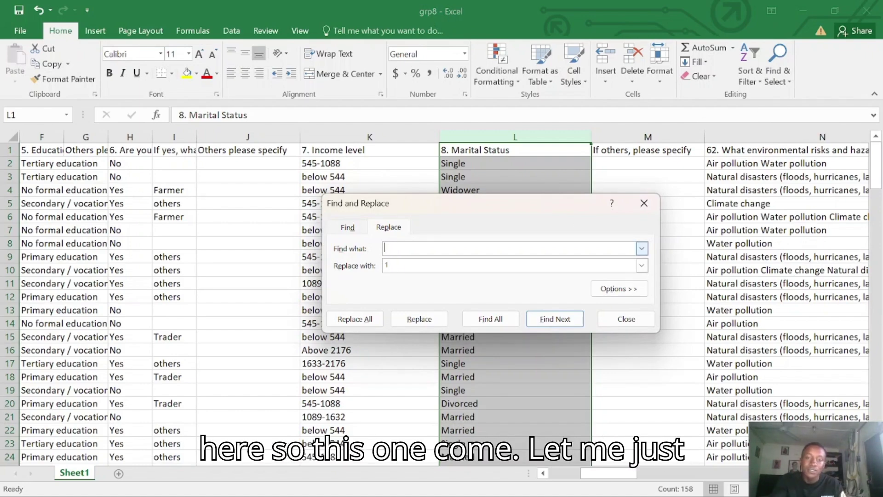
click(387, 266)
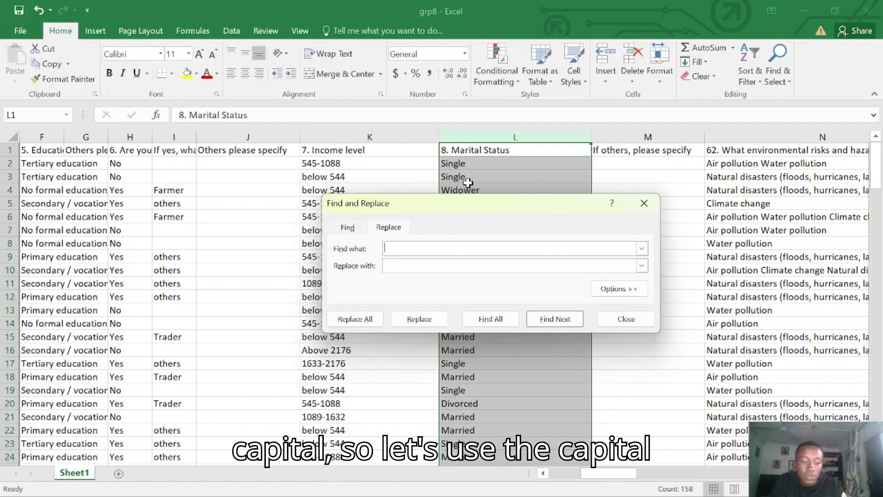
text(S)
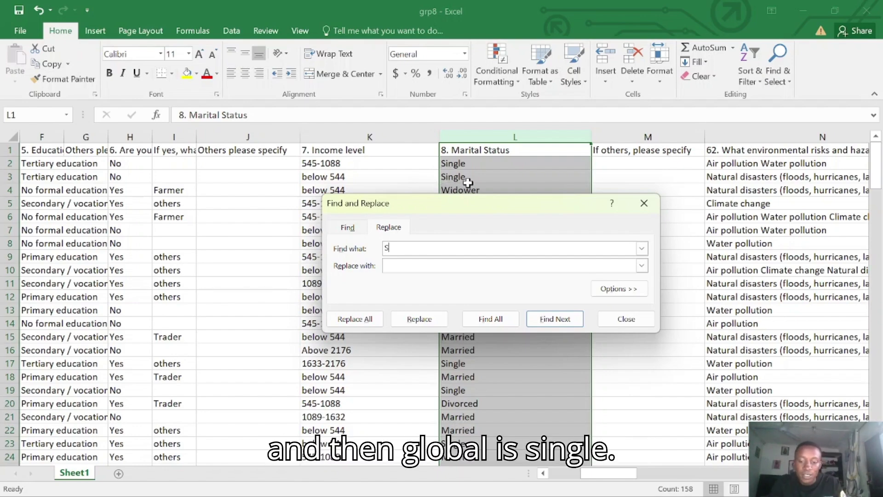
text(in)
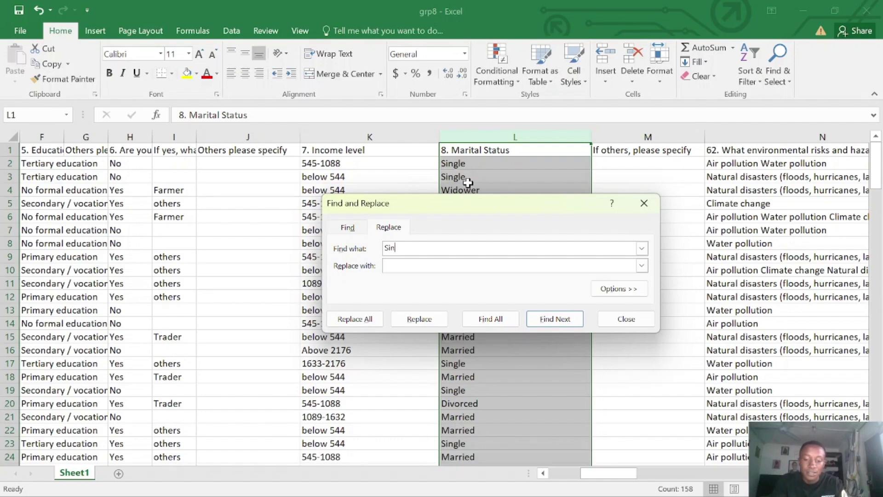
text(gle)
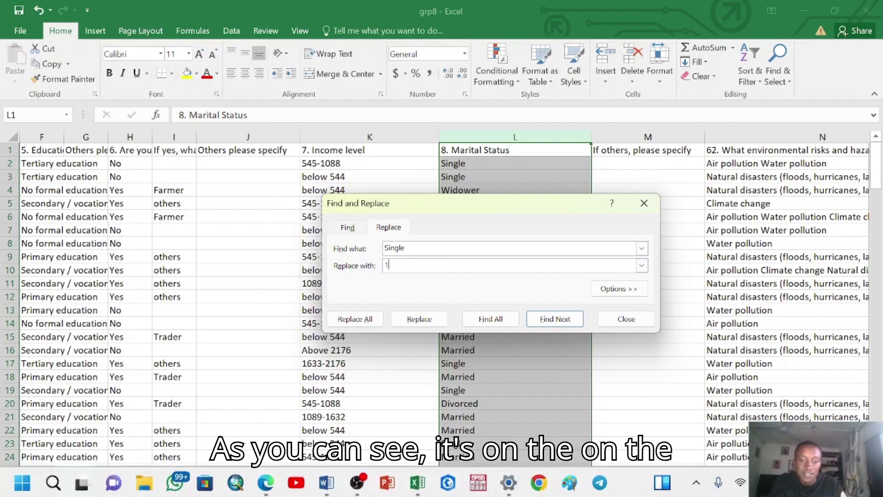
click(326, 482)
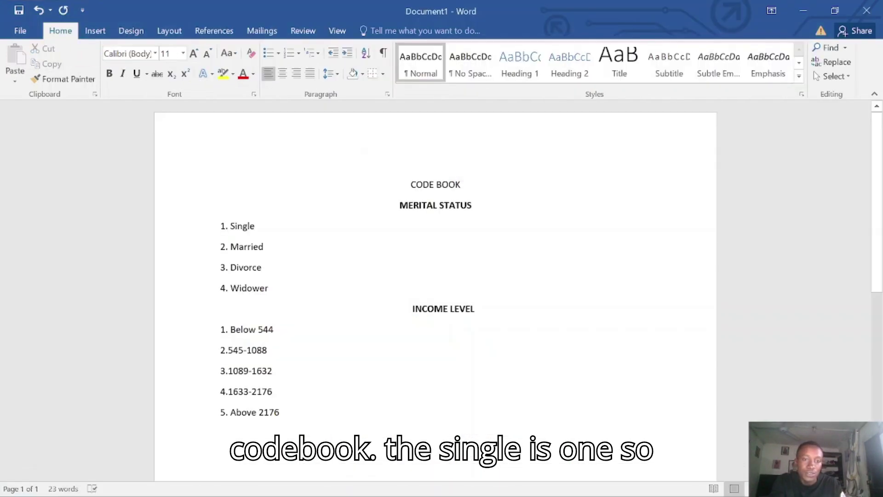
click(800, 12)
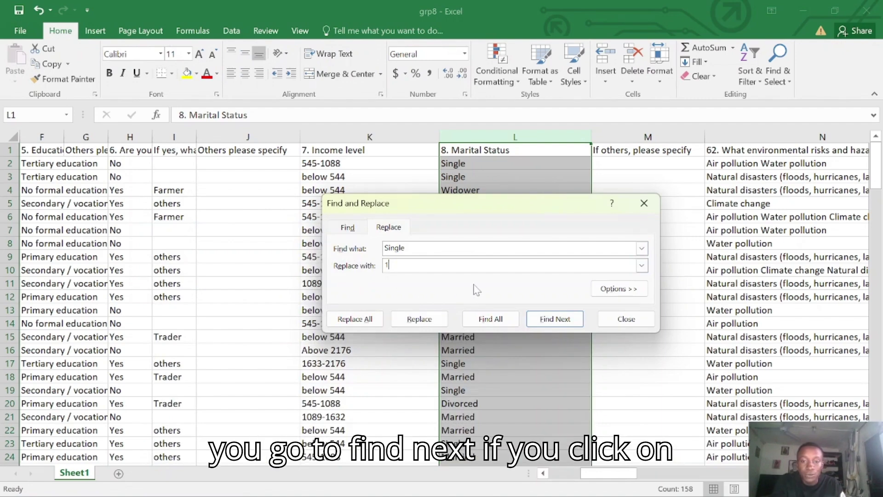
Step through the first matches for "Single", replace all of them with 1 in the Marital Status column and close the dialog
click(545, 324)
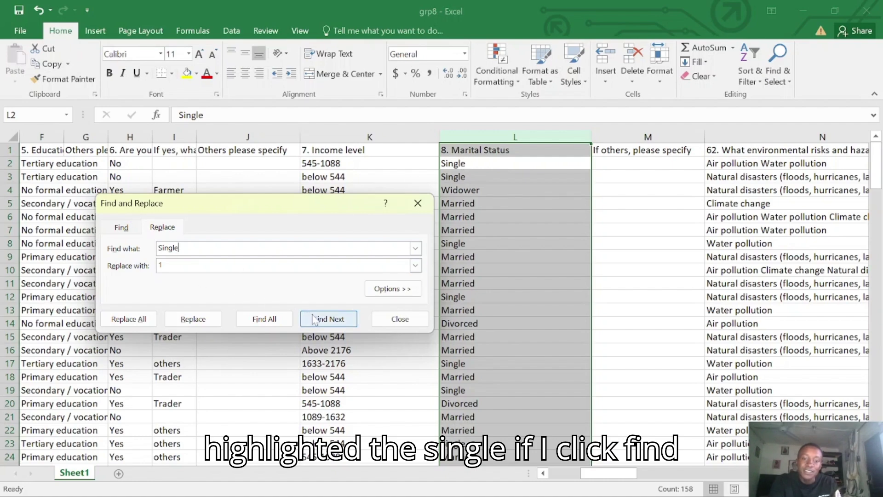
click(314, 319)
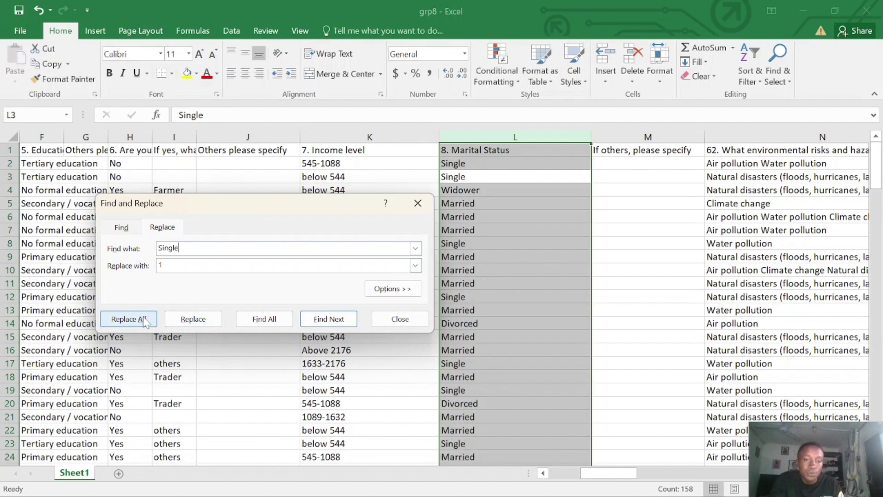
click(128, 319)
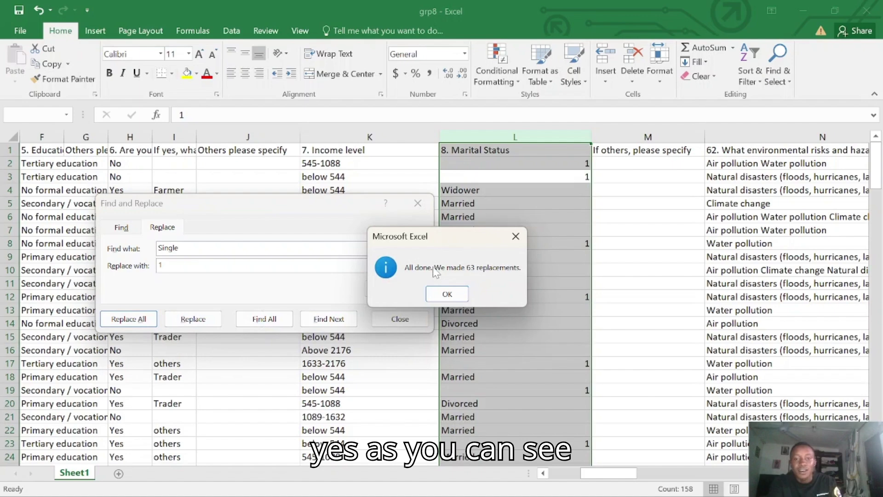
click(447, 294)
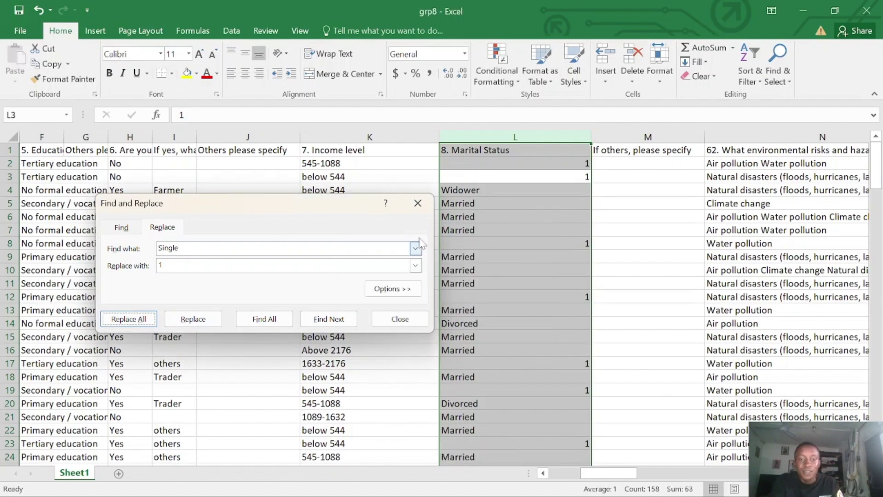
click(412, 317)
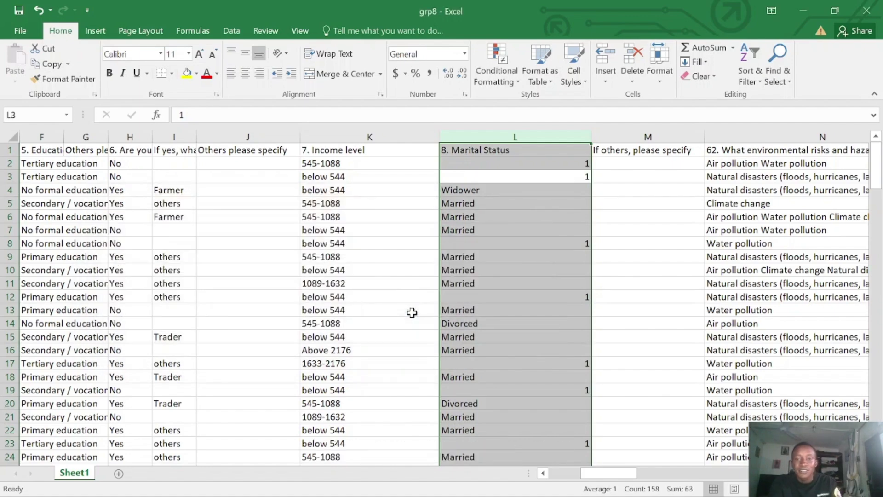
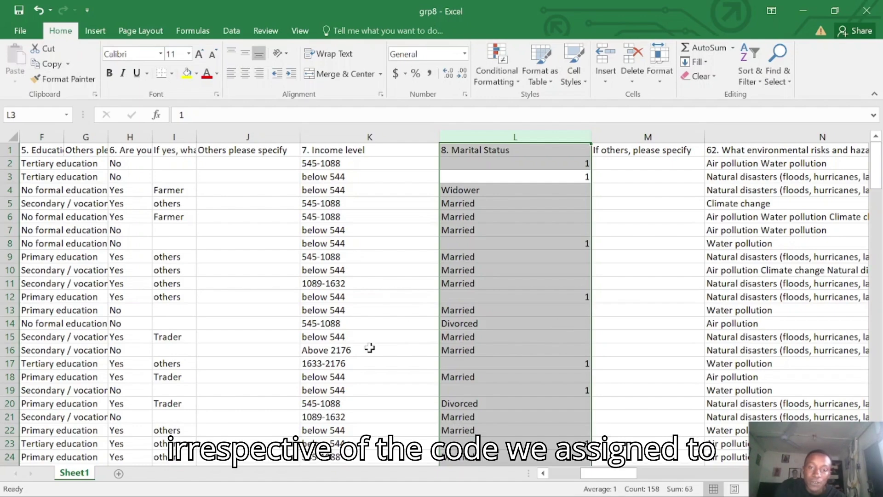
Reopen the replacement dialog for the Marital Status column and enter "Merried" as the search text
click(784, 81)
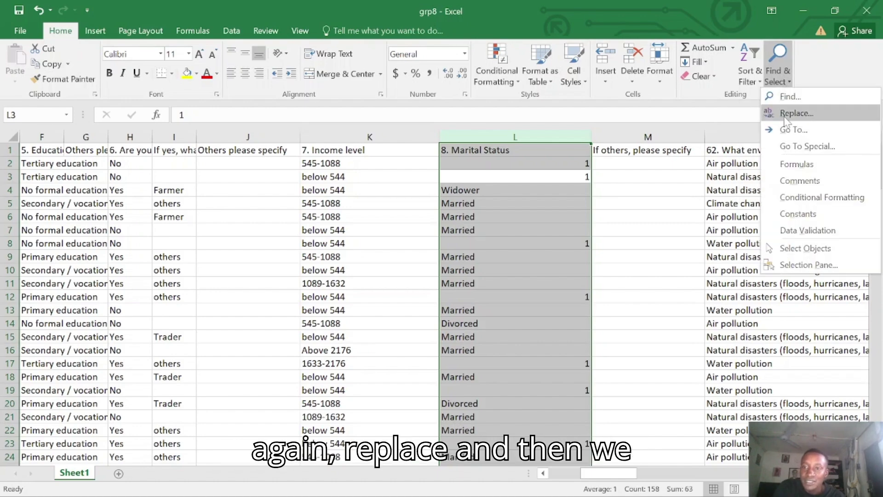
click(785, 118)
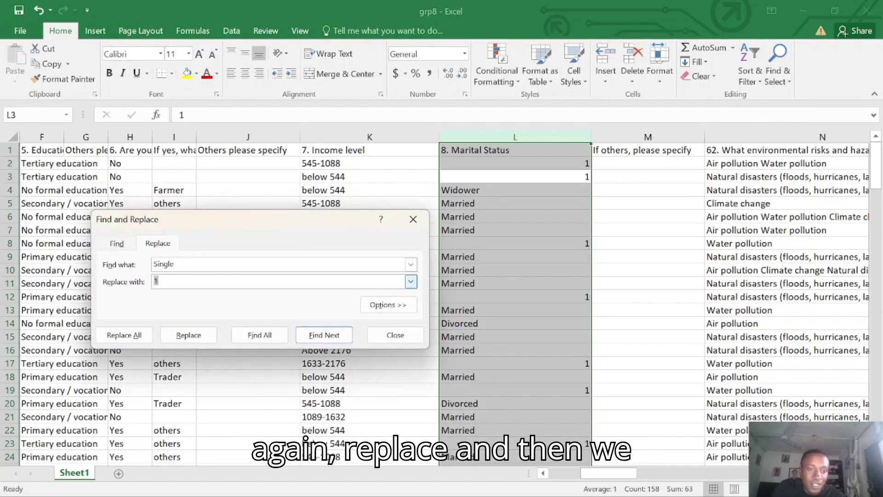
click(174, 263)
key(BackSpace)
key(BackSpace)
key(BackSpace)
key(BackSpace)
key(BackSpace)
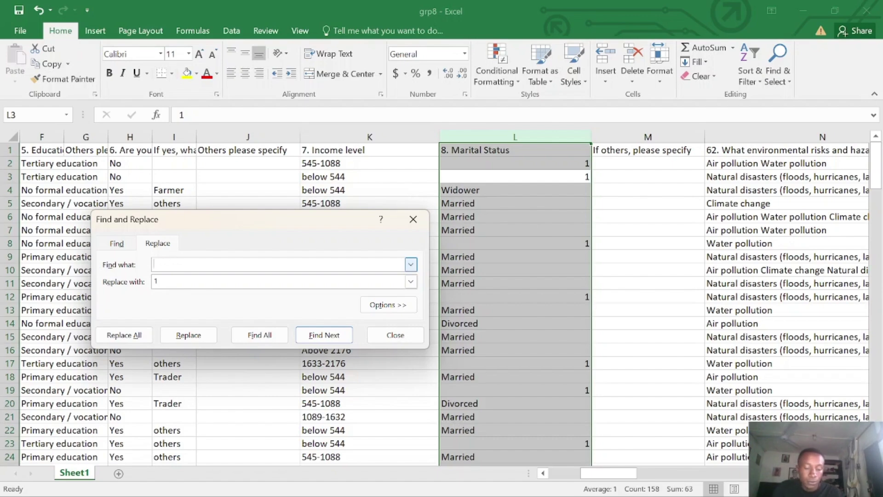
text(Mrried)
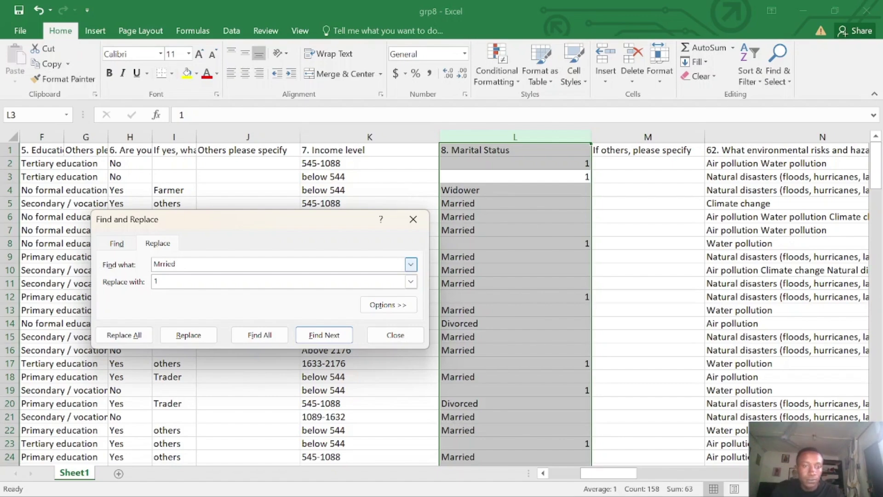
key(BackSpace)
key(BackSpace)
key(BackSpace)
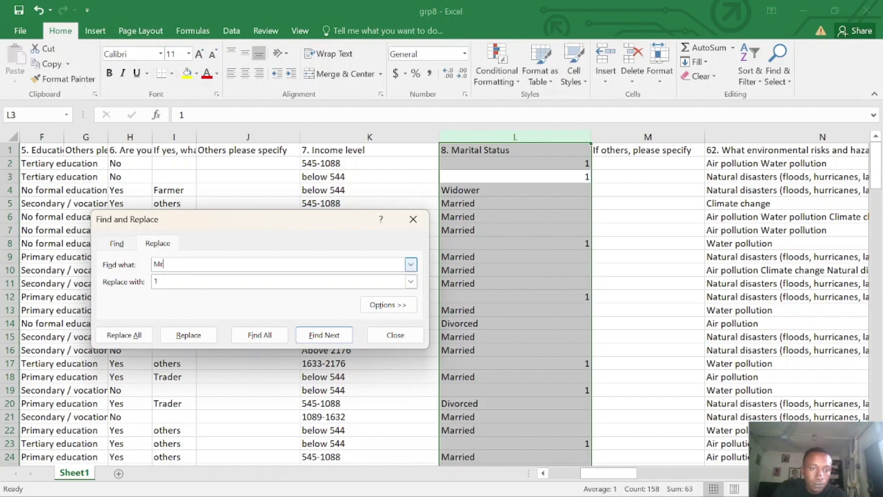
key(BackSpace)
text(err)
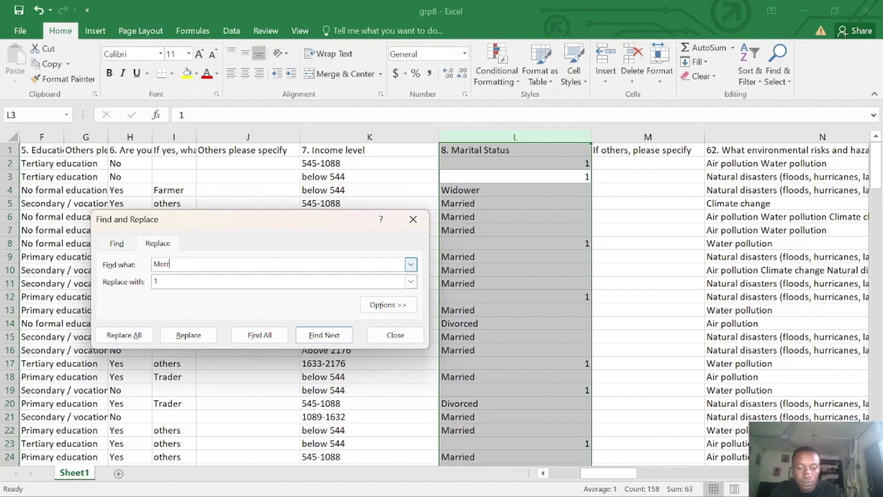
text(ied)
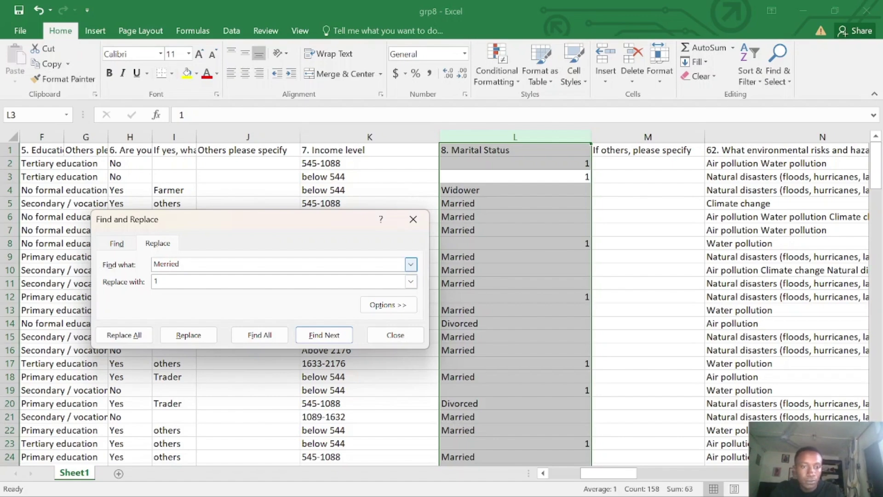
Set the replacement value to 2 and try to find the next match for the search text
click(159, 281)
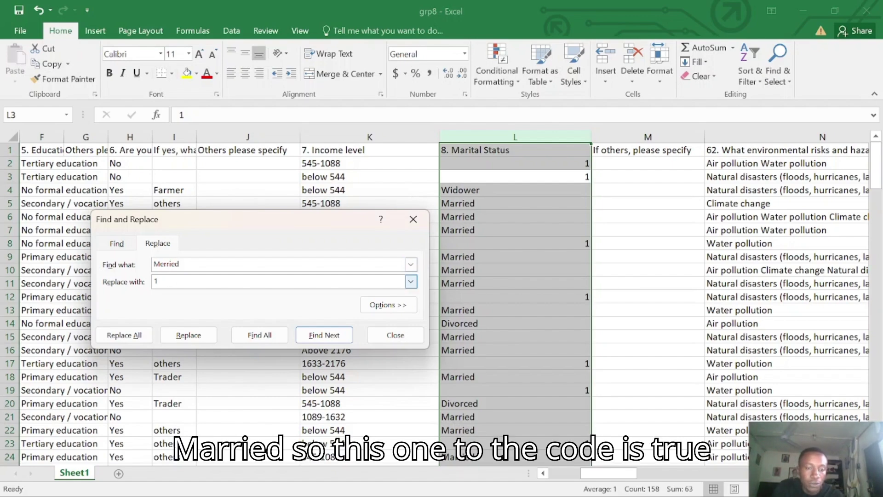
key(BackSpace)
text(2)
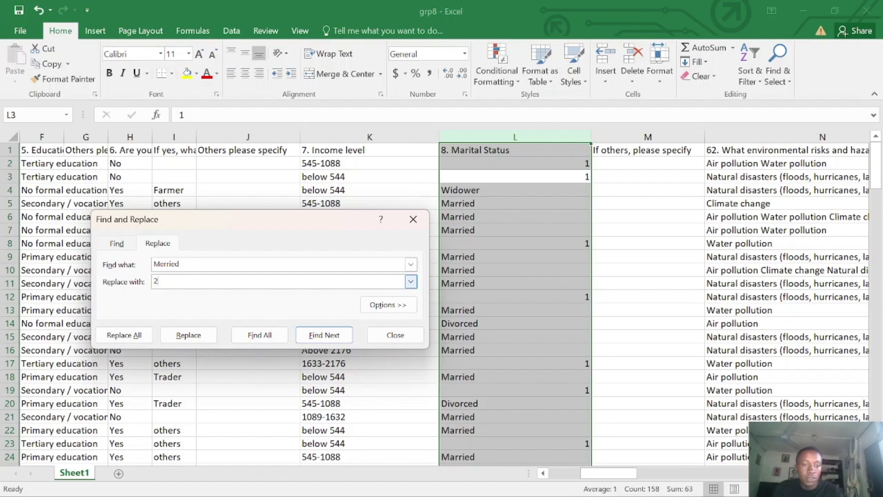
click(325, 335)
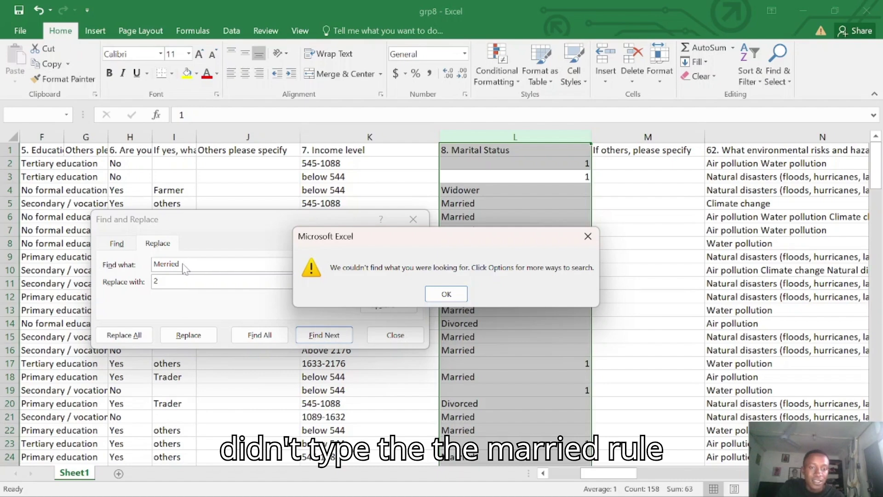
click(588, 237)
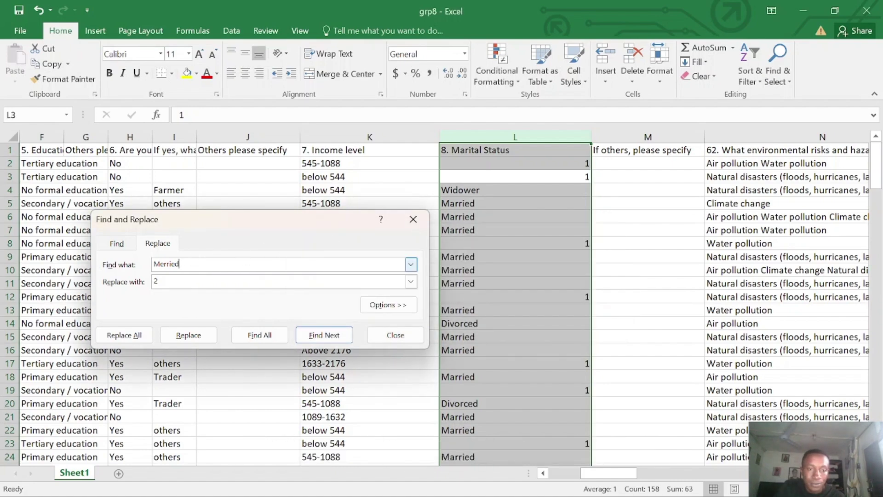
Correct the spelling of the search text to "Married"
key(BackSpace)
key(BackSpace)
key(BackSpace)
key(BackSpace)
key(BackSpace)
key(BackSpace)
key(BackSpace)
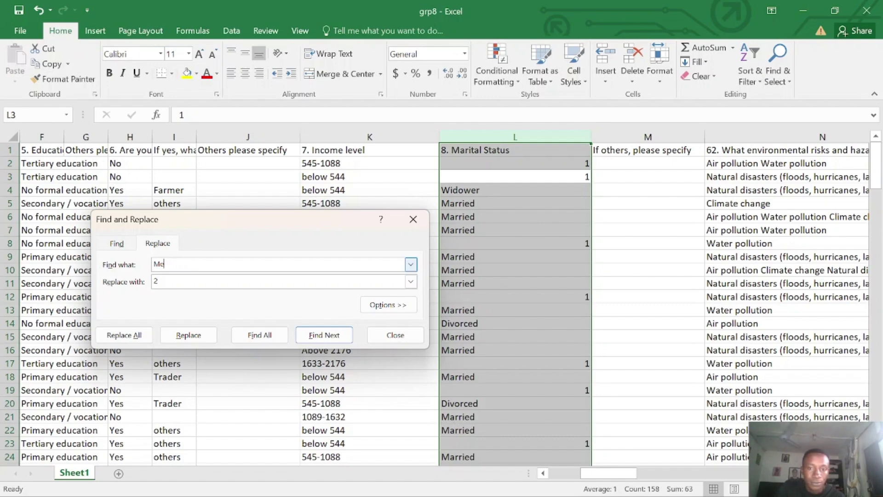
text(M)
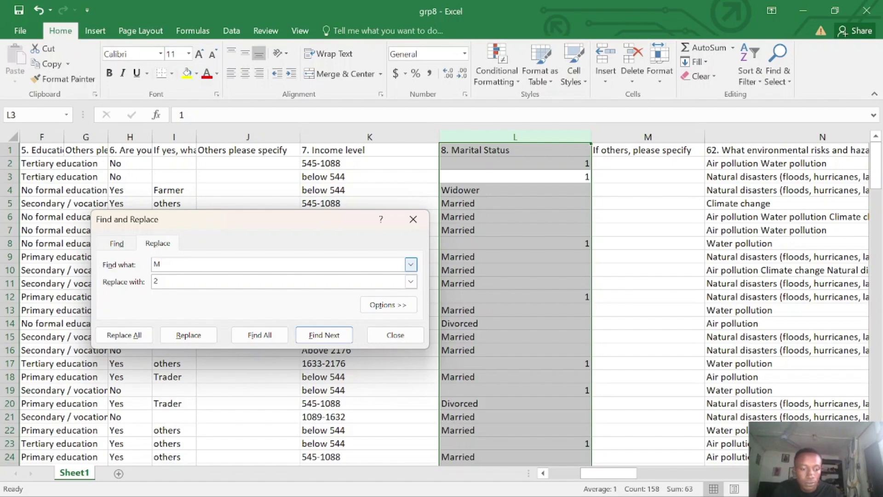
text(ar)
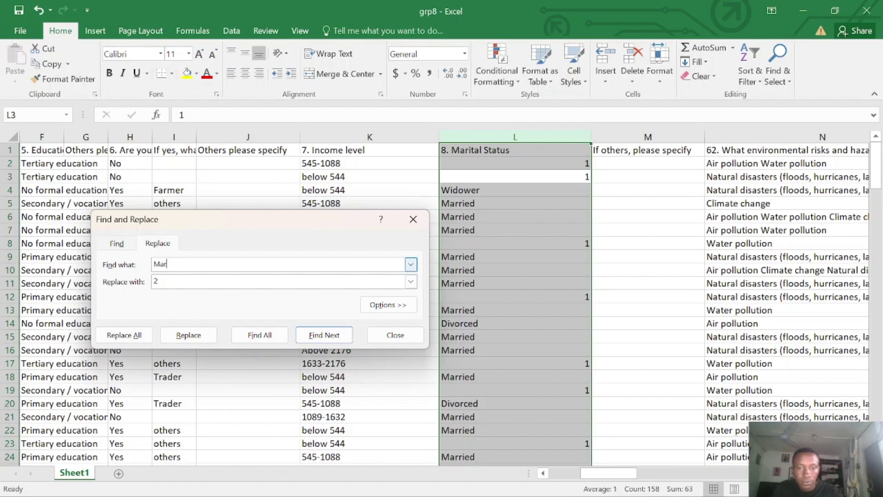
text(ried)
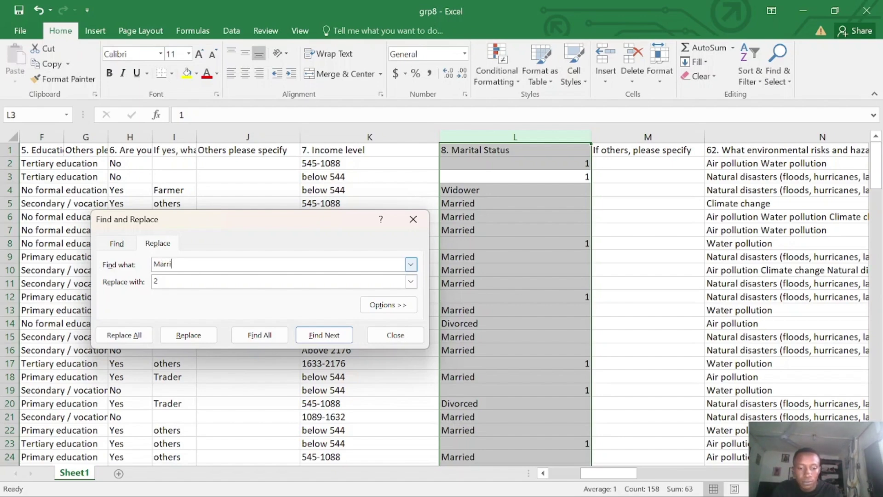
Step through the first matches for "Married" and replace all of them with 2 in the Marital Status column
click(329, 340)
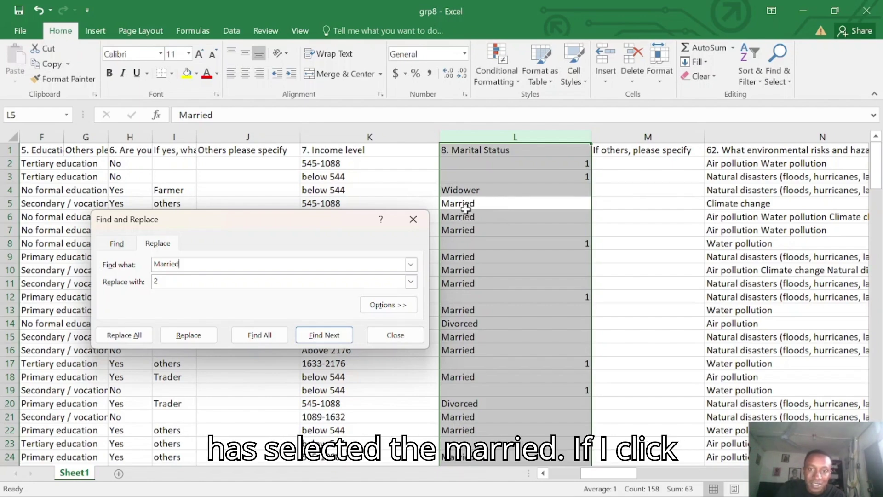
click(329, 335)
click(323, 335)
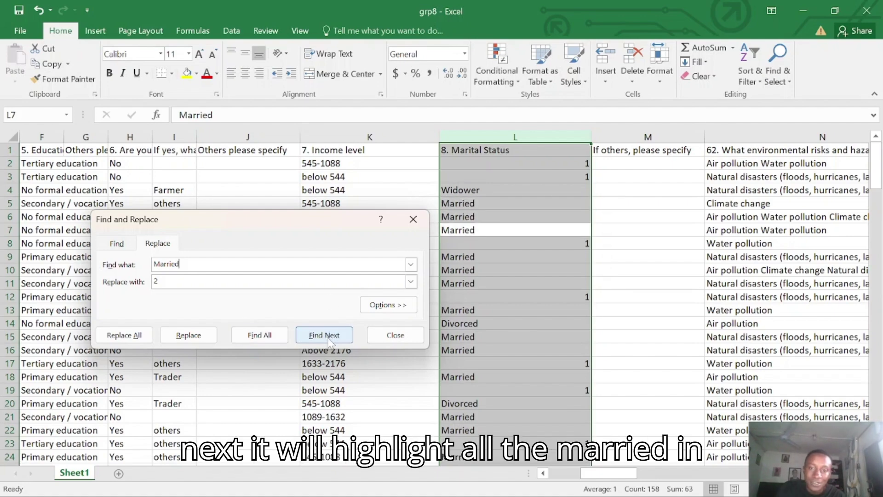
click(324, 336)
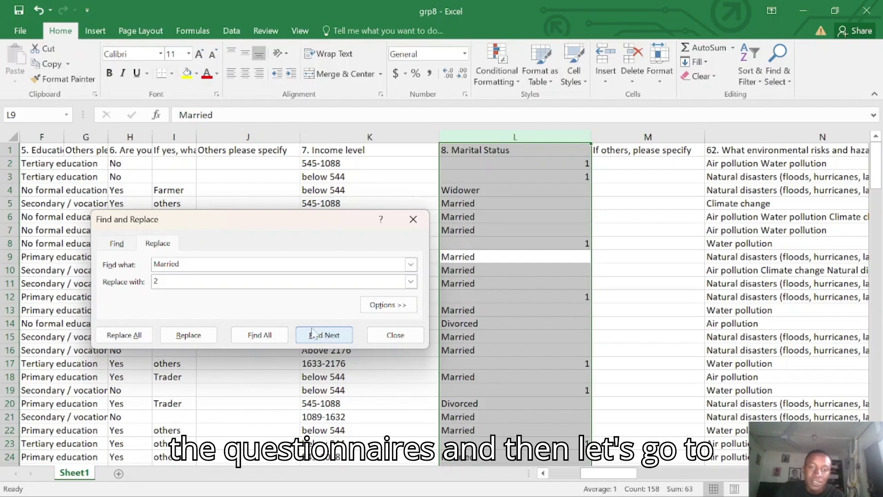
click(125, 336)
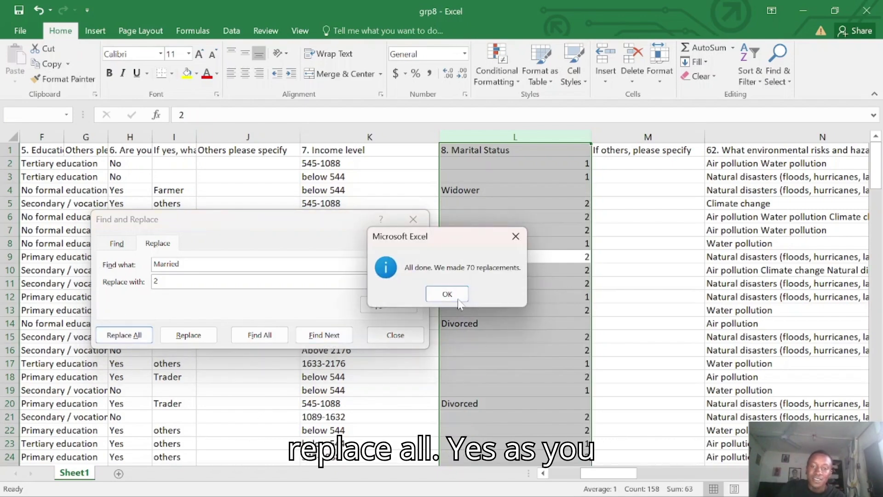
click(455, 295)
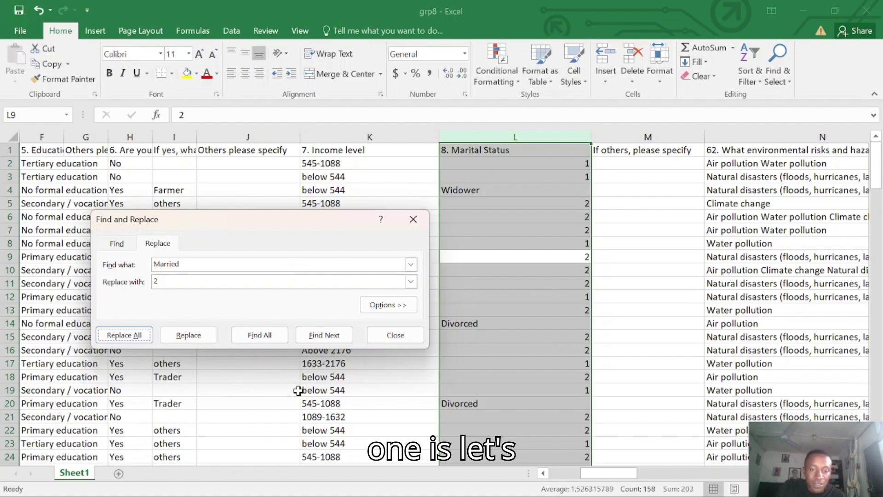
Switch to Word to check the code for divorced in the code book, and return to the grp8 workbook in Excel
mouse_move(302, 495)
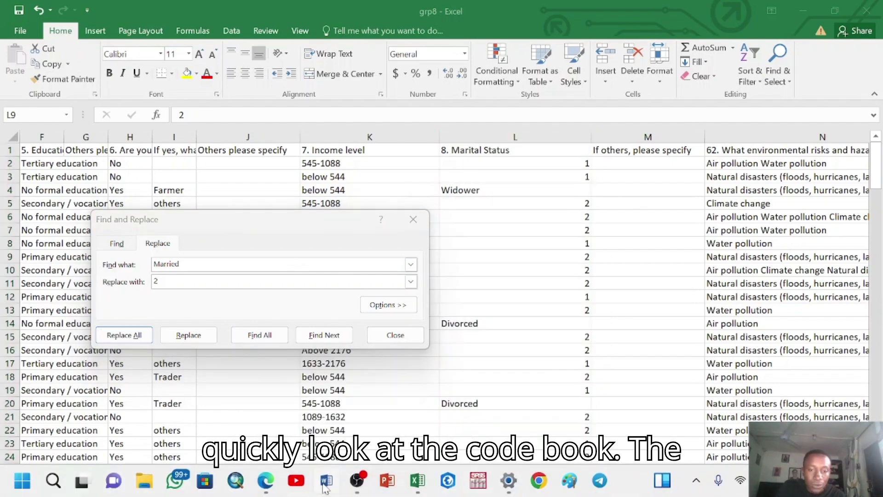
click(325, 481)
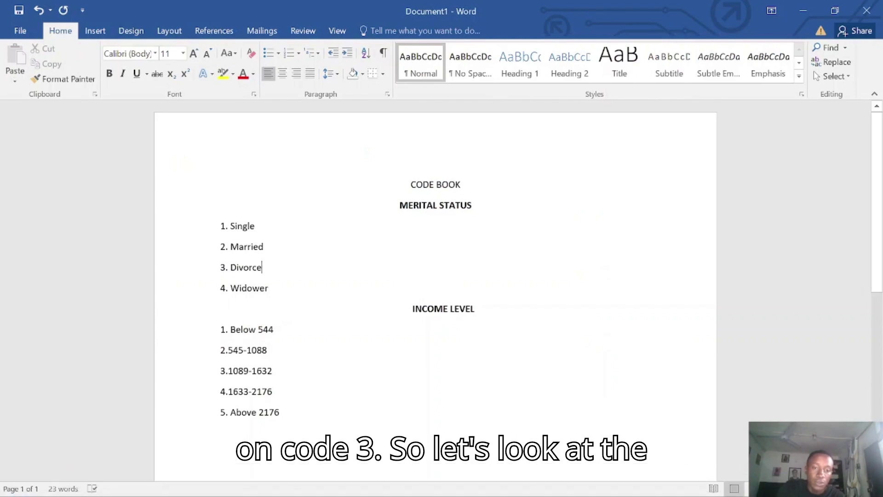
click(805, 12)
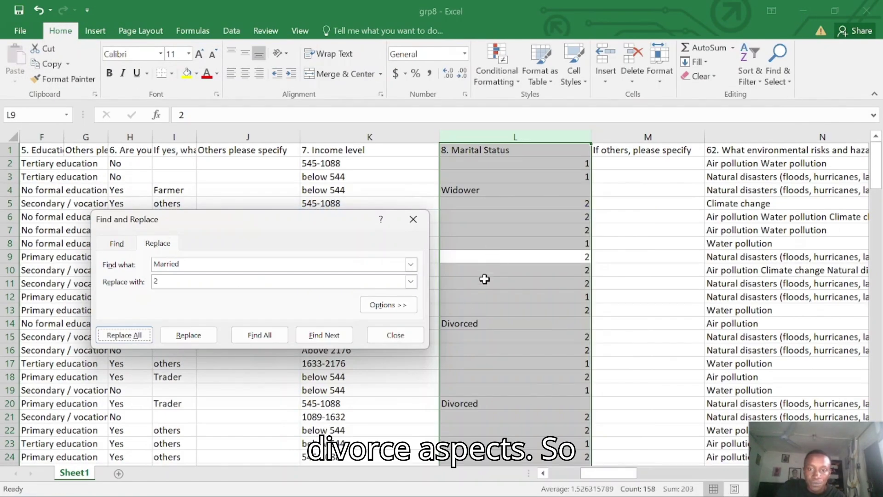
Set up a replacement of "Divorced" with 3 for the Marital Status column
click(220, 264)
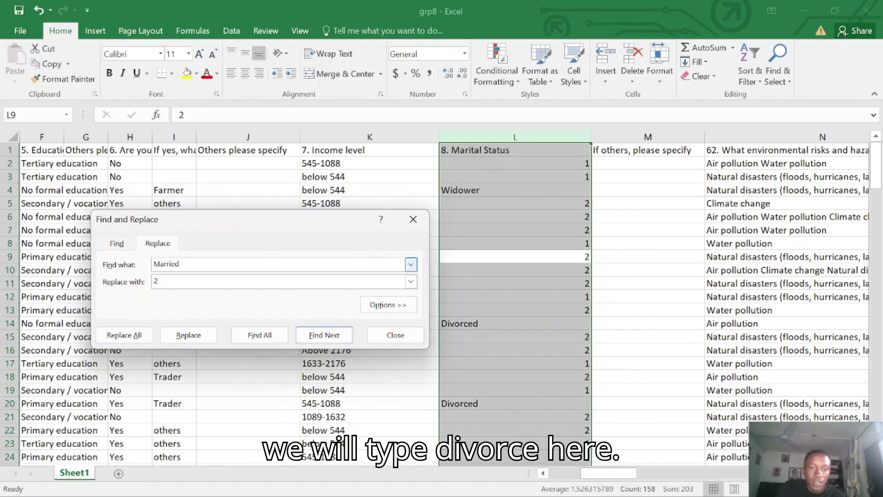
key(BackSpace)
key(BackSpace)
key(BackSpace)
key(BackSpace)
key(BackSpace)
key(BackSpace)
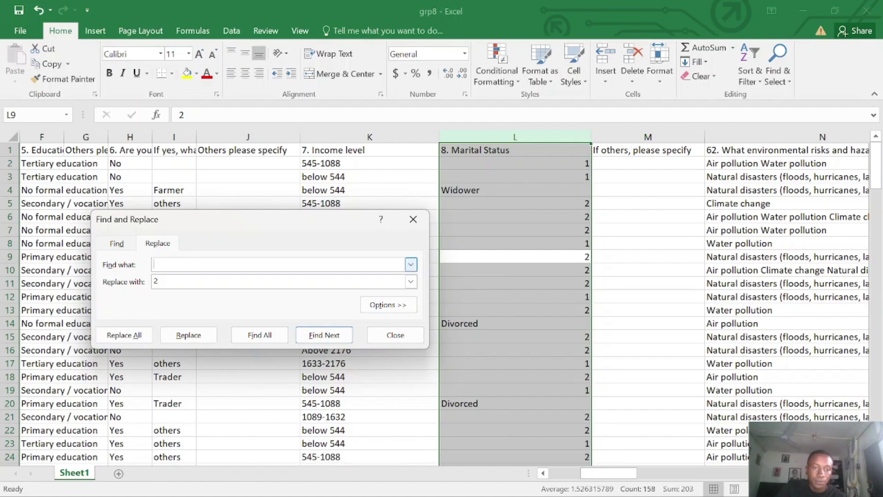
text(Divo)
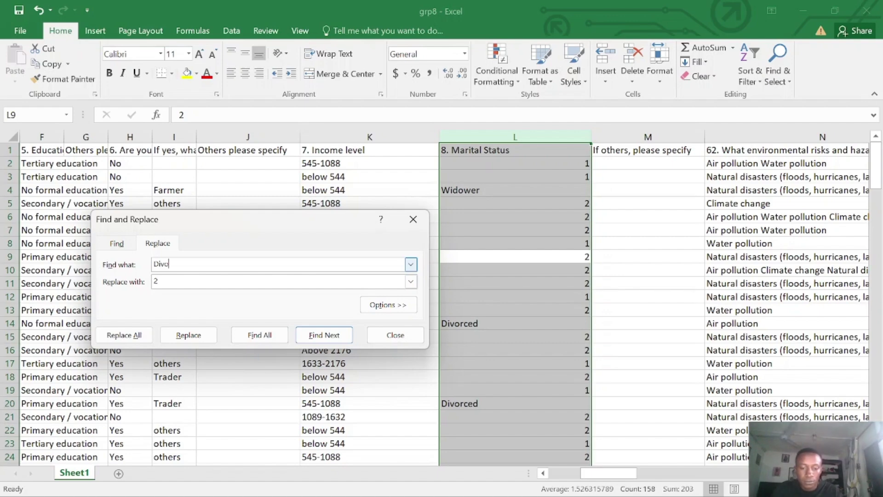
text(rced)
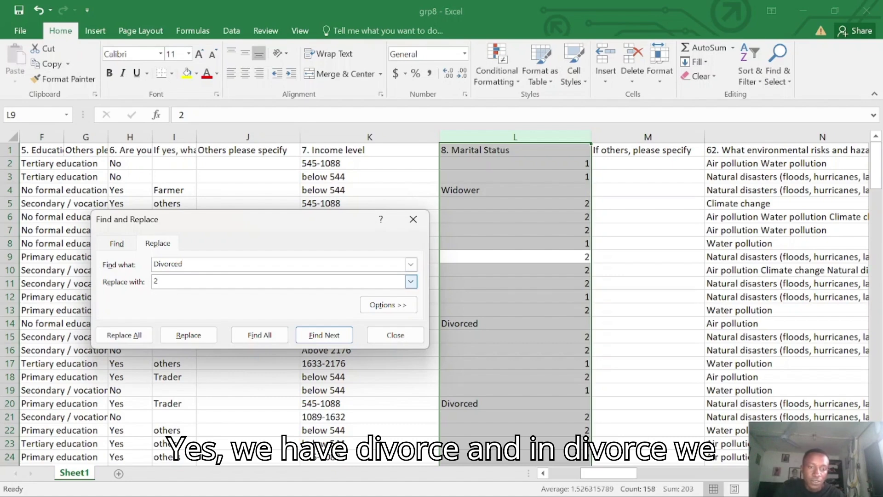
key(BackSpace)
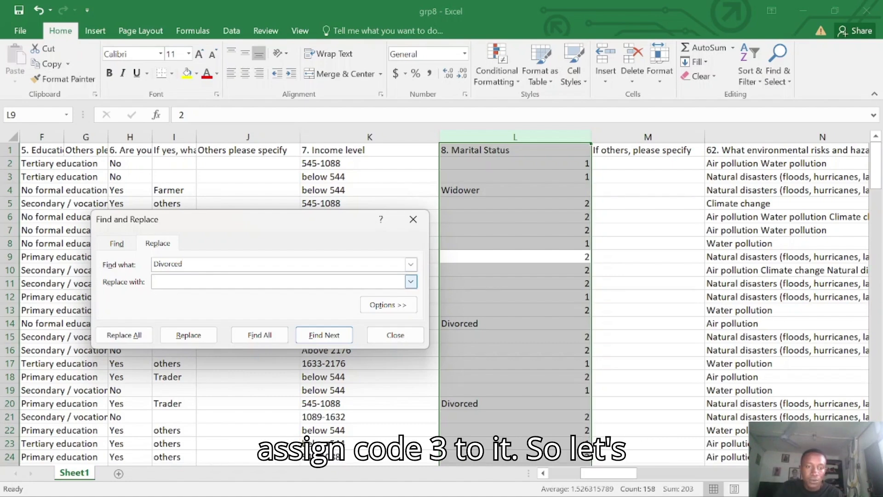
text(3)
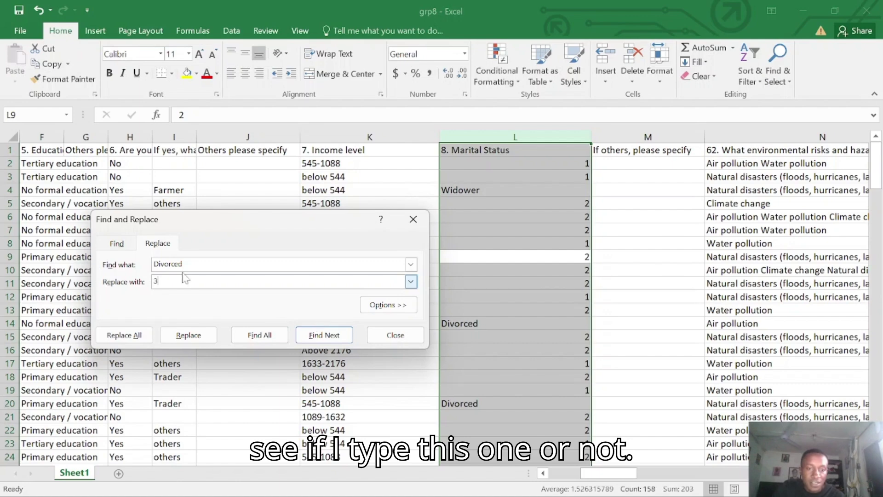
Find the first match for "Divorced" and replace all matches with 3 in the Marital Status column
click(329, 339)
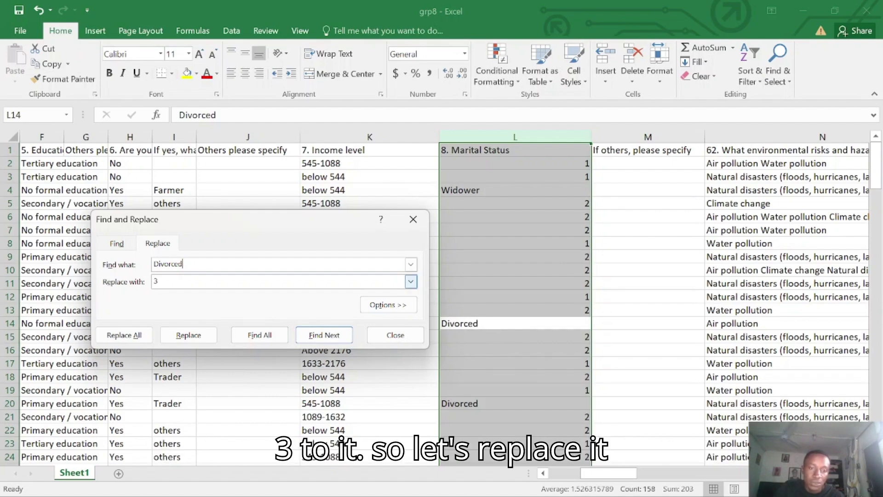
click(124, 335)
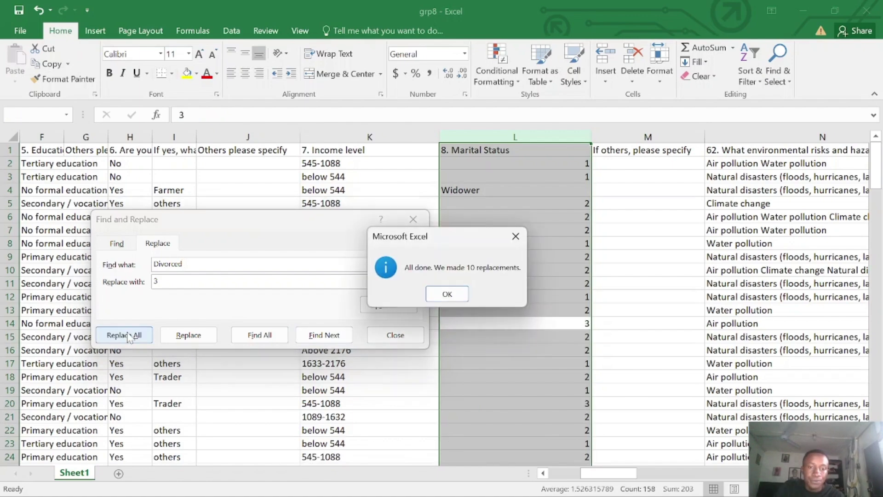
click(457, 294)
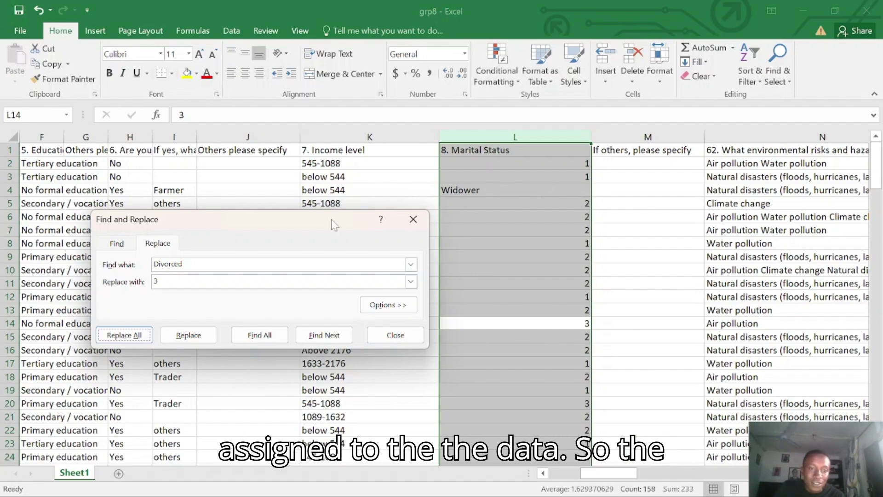
Set up a replacement of "Widower" with 4 for the Marital Status column
click(248, 264)
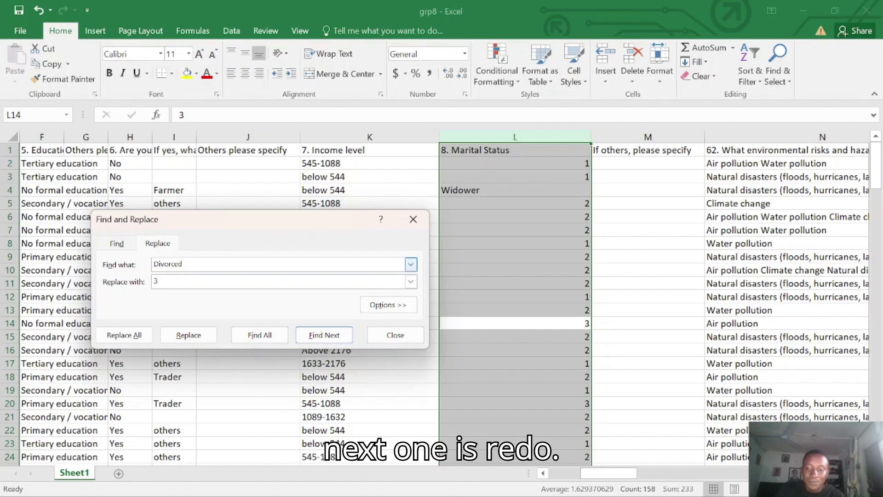
key(BackSpace)
key(BackSpace)
key(BackSpace)
key(BackSpace)
key(BackSpace)
key(BackSpace)
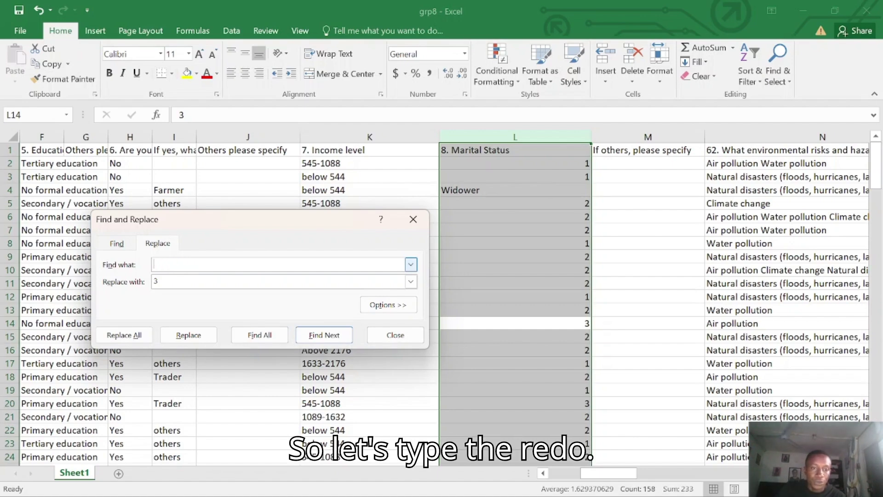
text(W)
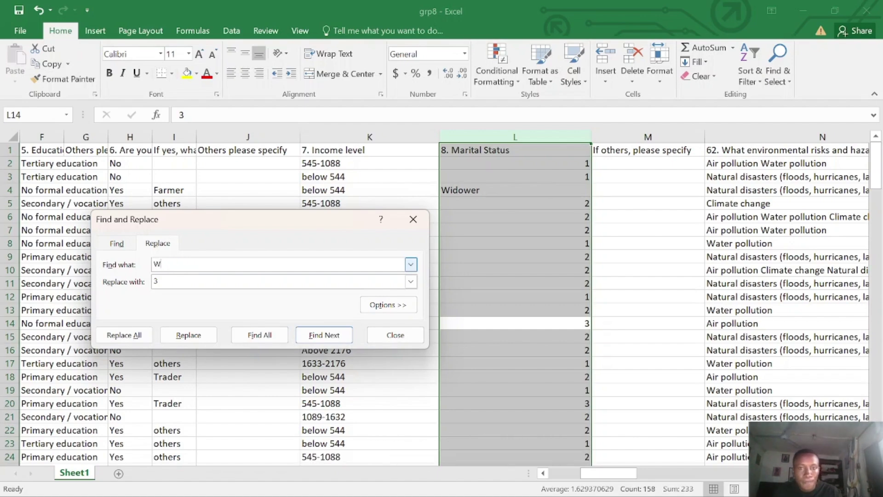
text(idower)
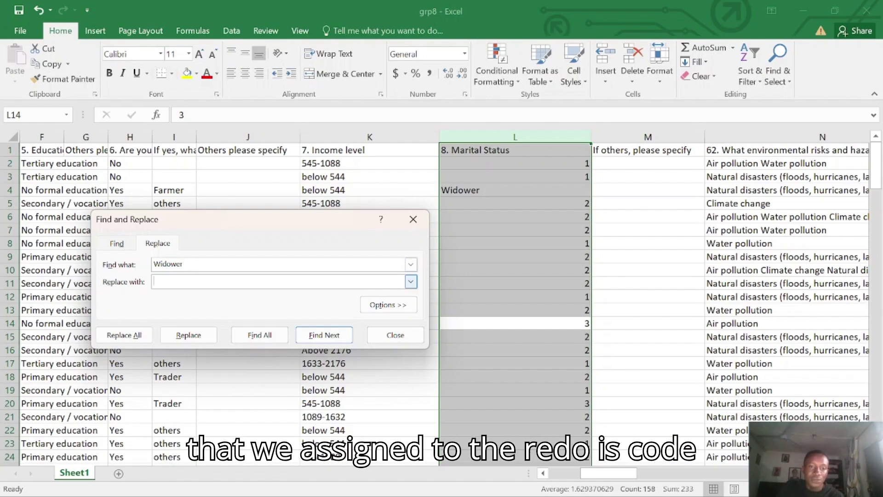
text(4)
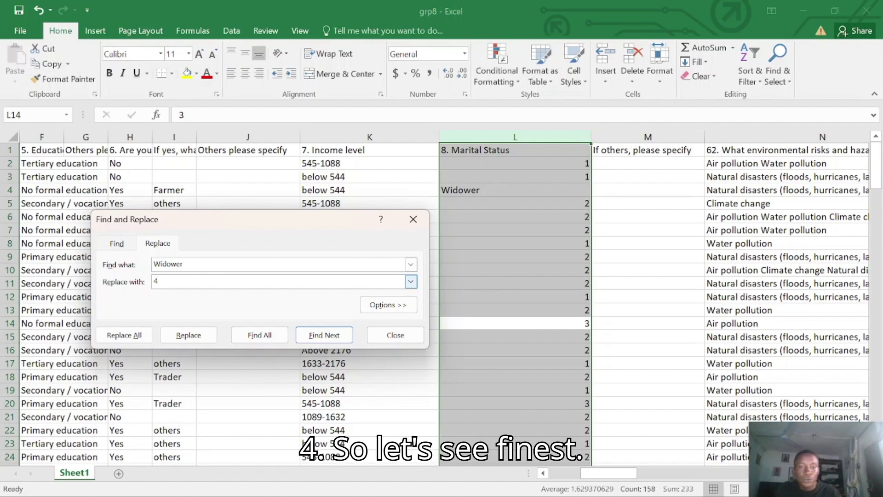
Find the next match for "Widower", replace all matches with 4 in the Marital Status column, and close Find and Replace
click(321, 336)
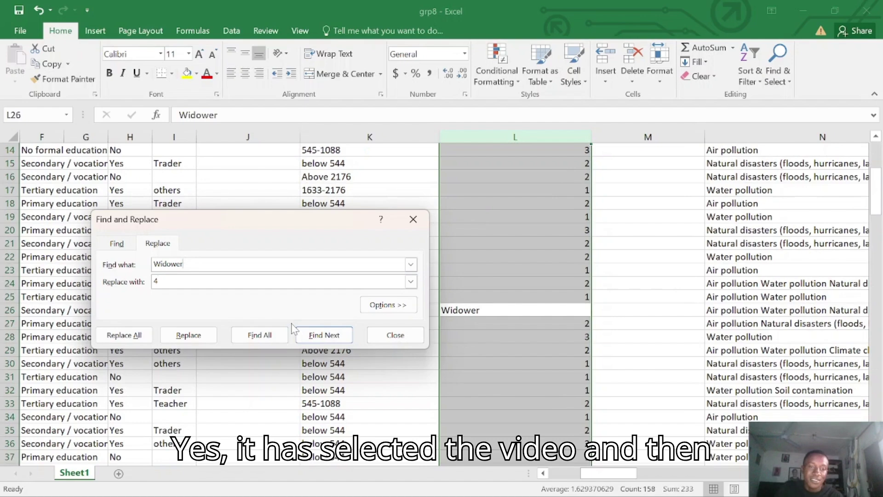
click(131, 336)
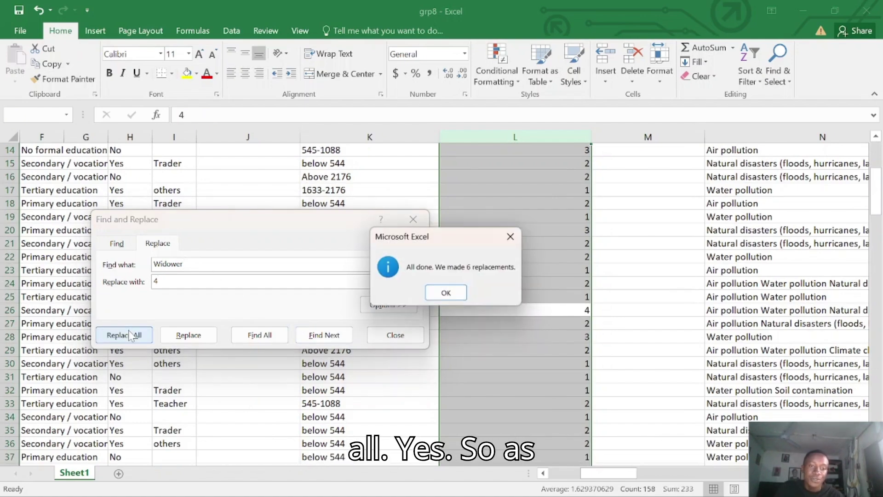
click(447, 293)
click(412, 219)
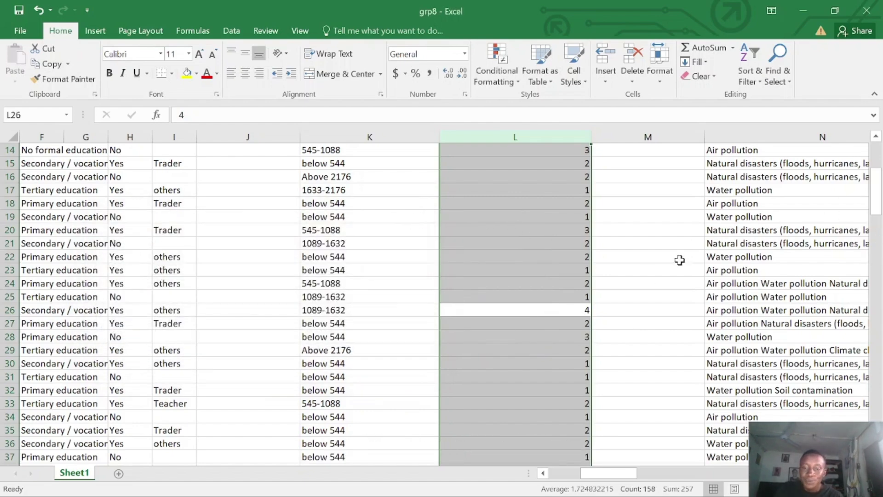
Look through the Marital Status column for answers that are still text and have no numeric code
scroll(680, 260, up, 5)
scroll(680, 260, down, 14)
scroll(680, 261, down, 9)
scroll(679, 260, up, 14)
scroll(679, 261, down, 3)
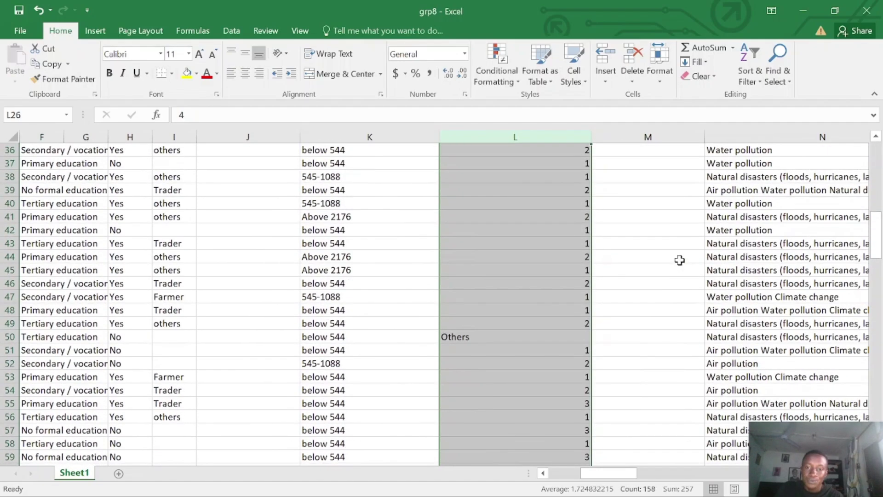
scroll(679, 260, down, 20)
scroll(680, 261, down, 20)
scroll(679, 260, up, 20)
scroll(680, 260, up, 20)
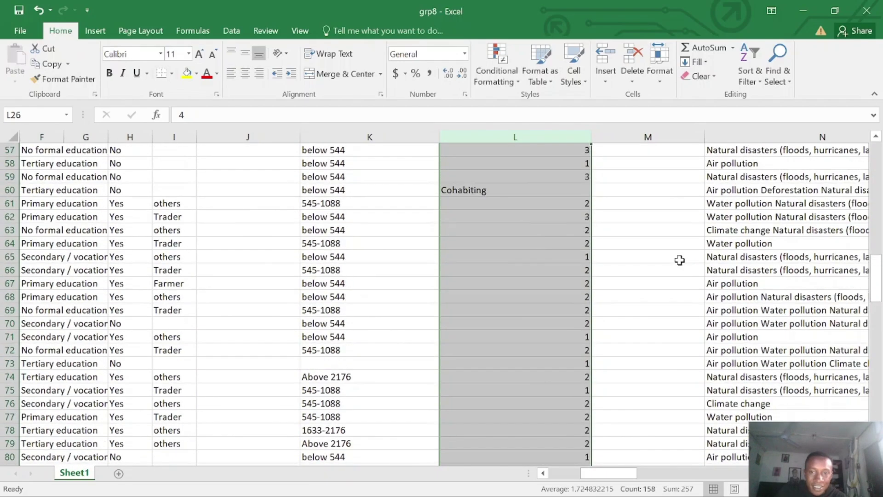
scroll(679, 260, up, 9)
scroll(680, 260, down, 7)
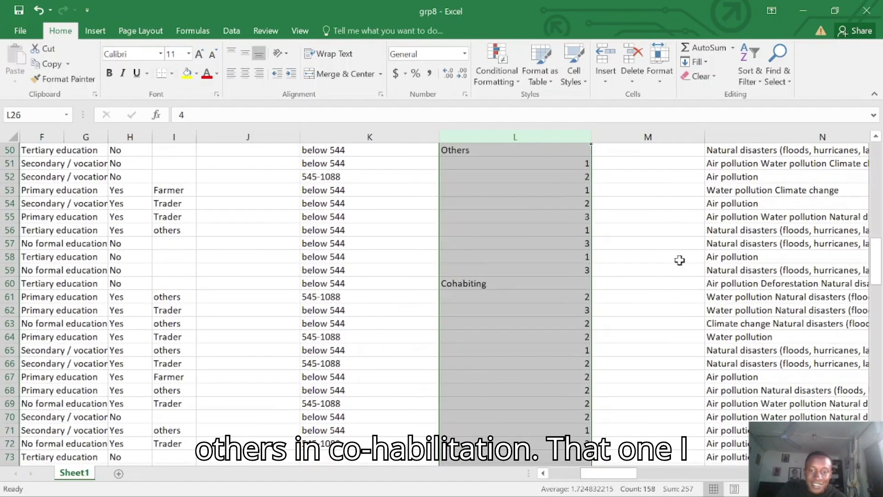
scroll(680, 260, down, 2)
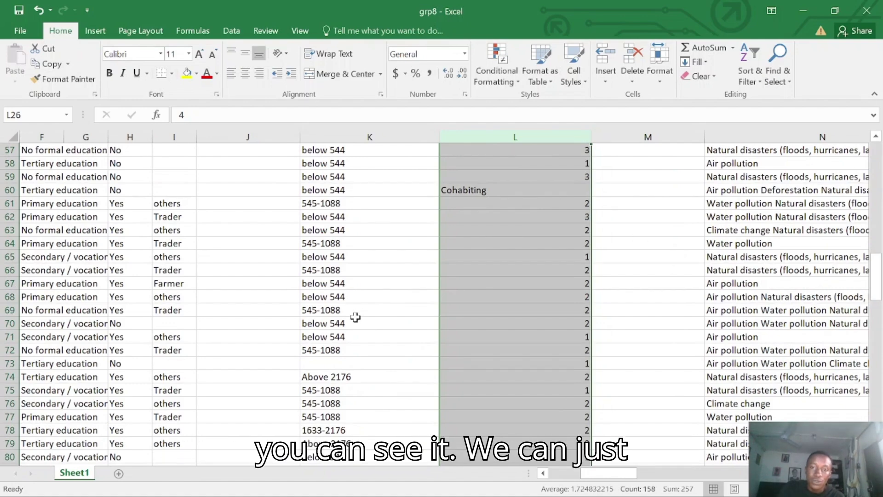
Switch to the code book in Word and add the entry "5.Cohabilating" below Widower in the marital status list
mouse_move(325, 480)
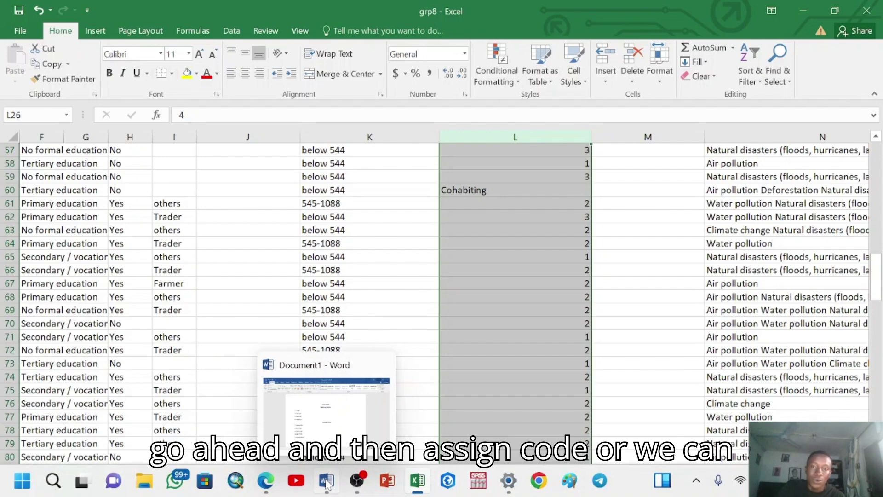
click(325, 480)
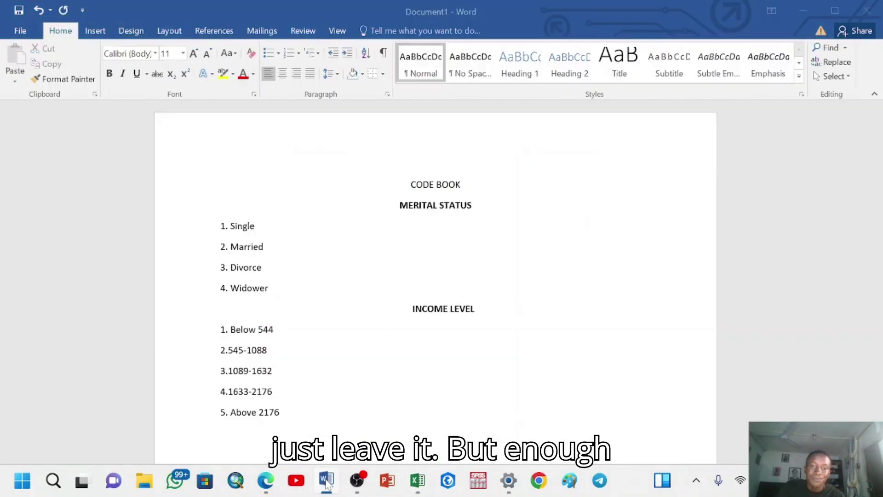
click(270, 287)
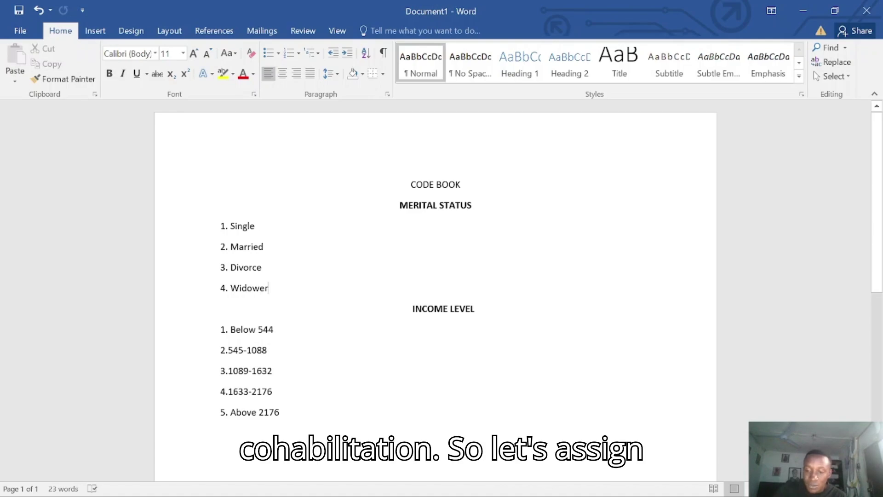
key(Return)
text(5)
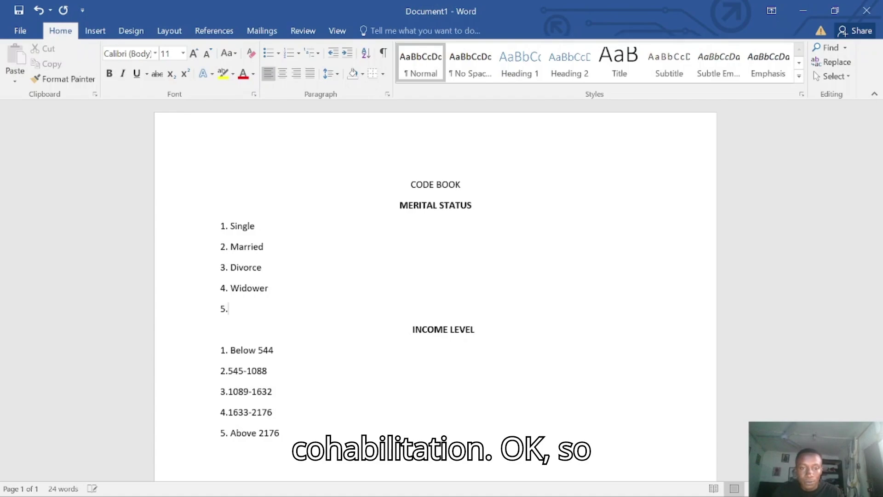
text(.c)
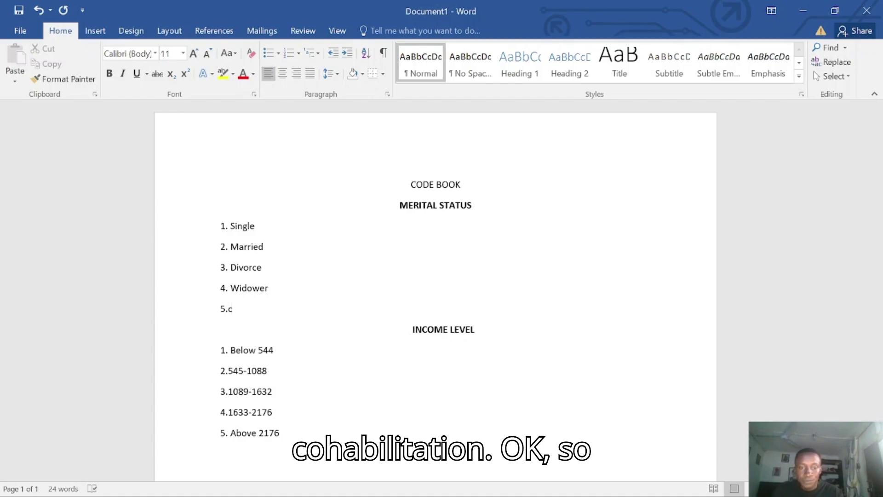
key(BackSpace)
text(Coha)
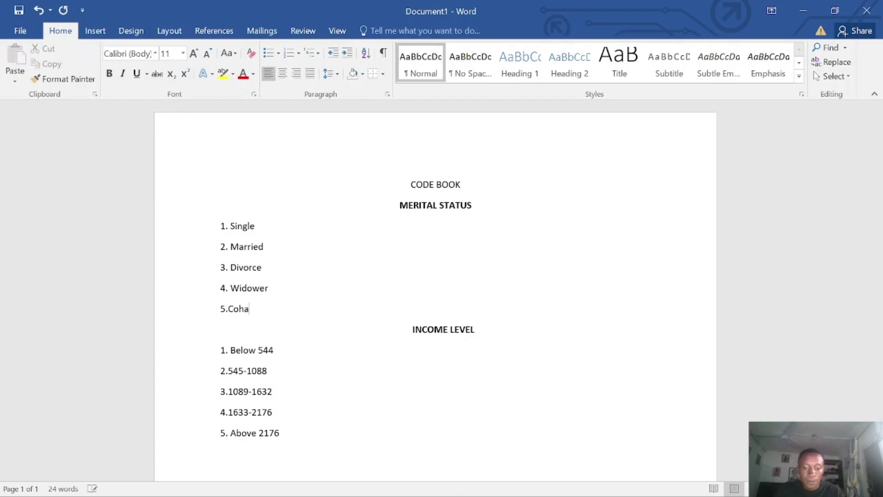
text(bilat)
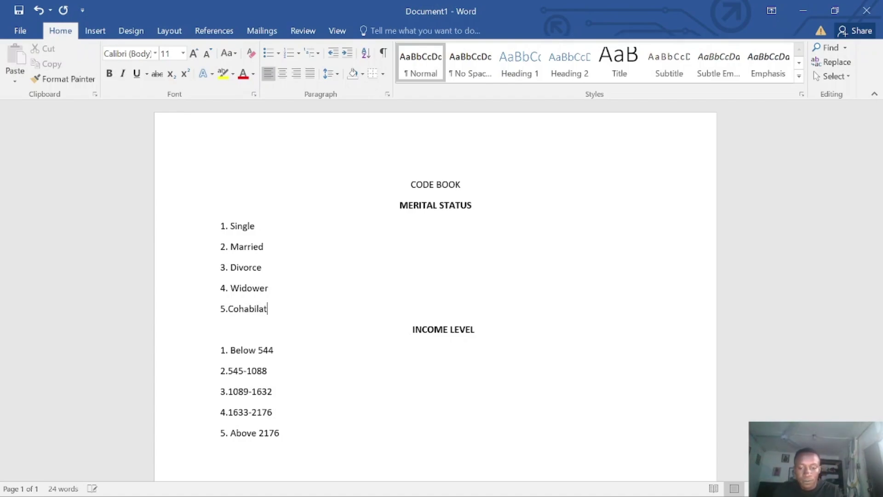
text(ing)
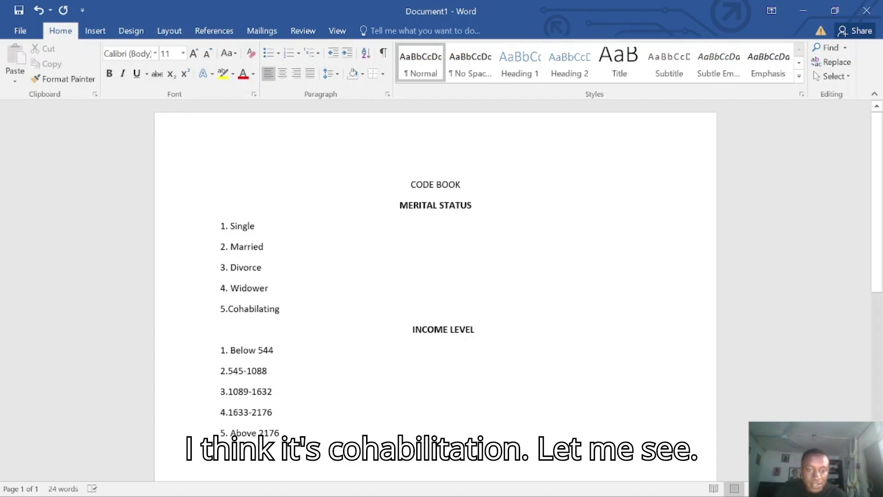
Check the answer's spelling in the grp8 workbook and correct the fifth marital status entry to "5.Cohabiting"
mouse_move(417, 487)
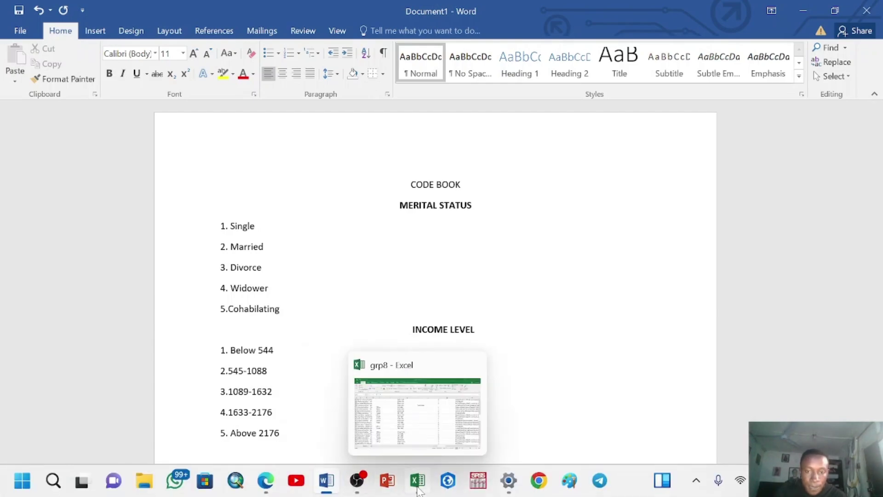
mouse_move(422, 418)
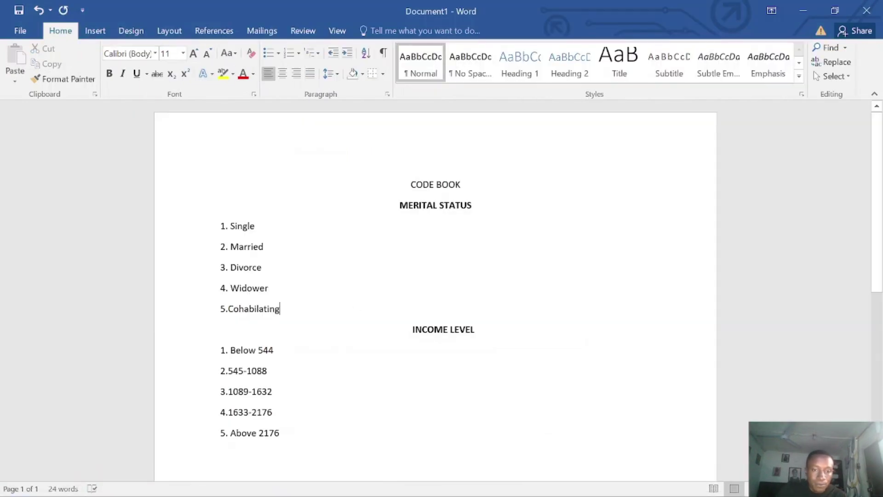
key(BackSpace)
key(BackSpace)
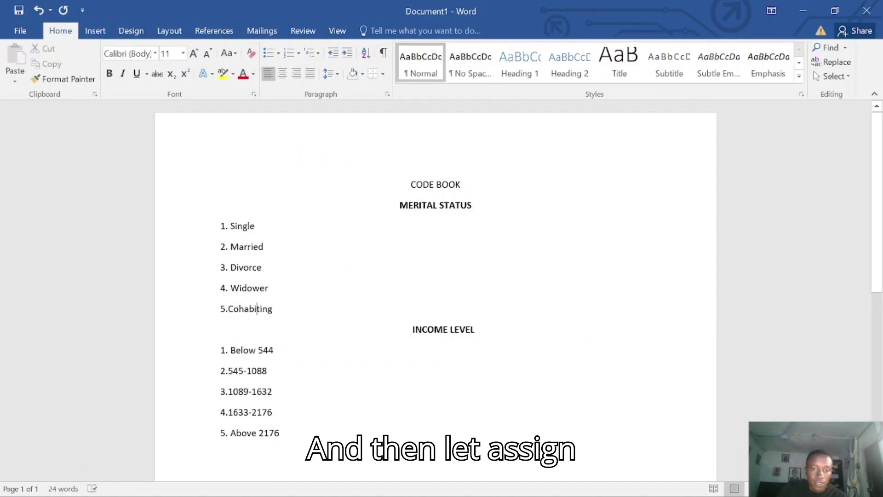
key(BackSpace)
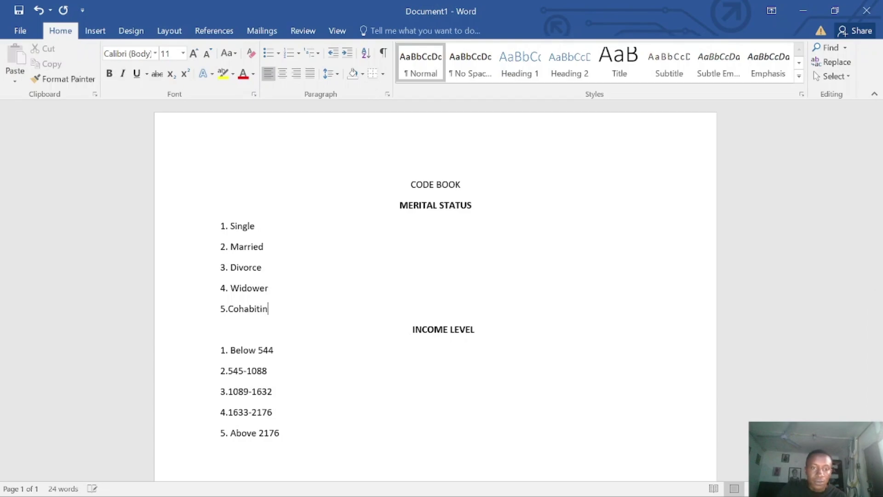
text(g)
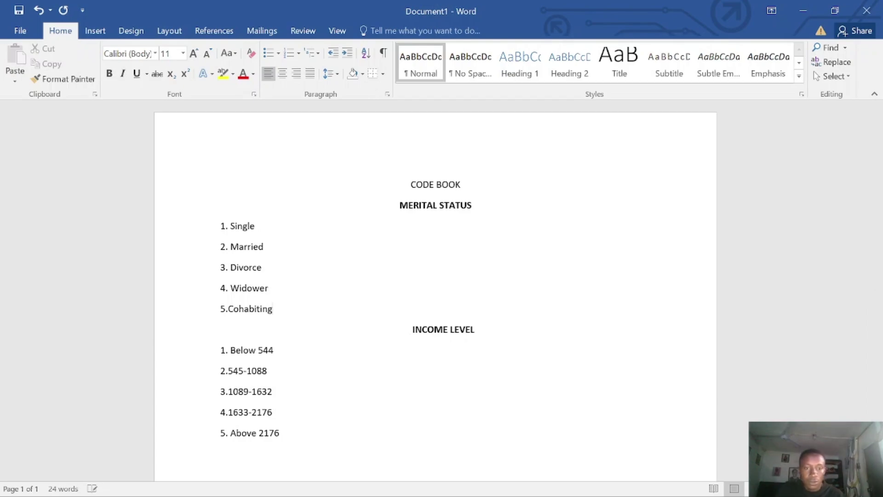
Add the entry "6.others" below Cohabiting in the marital status list
key(Return)
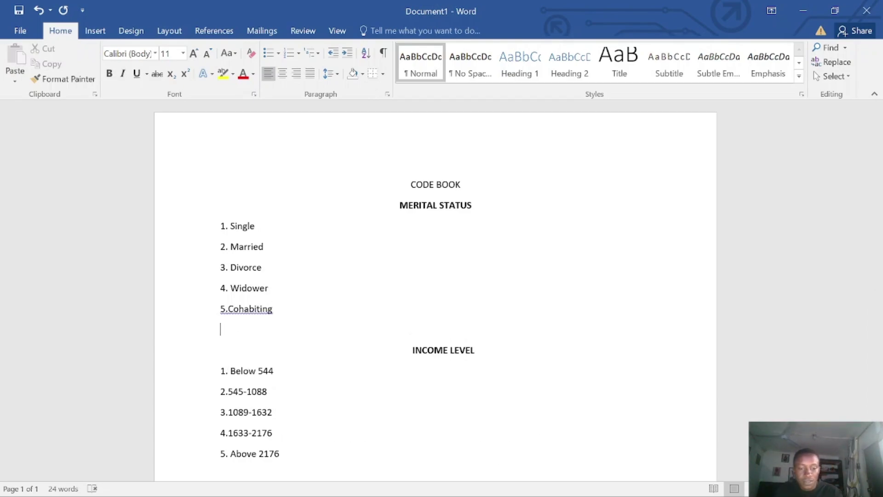
text(6)
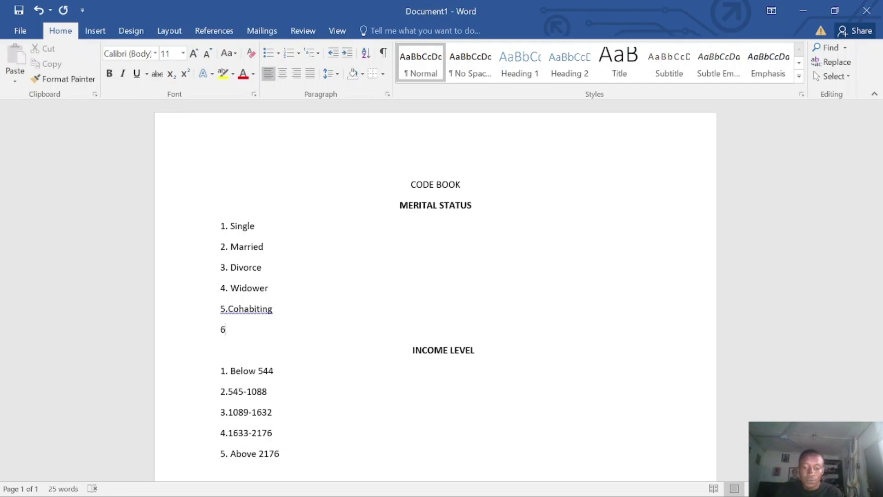
text(.)
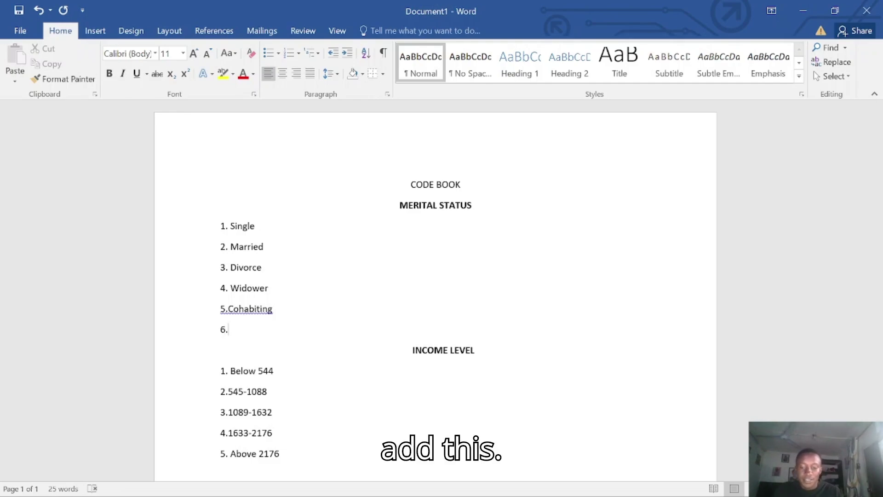
text(others)
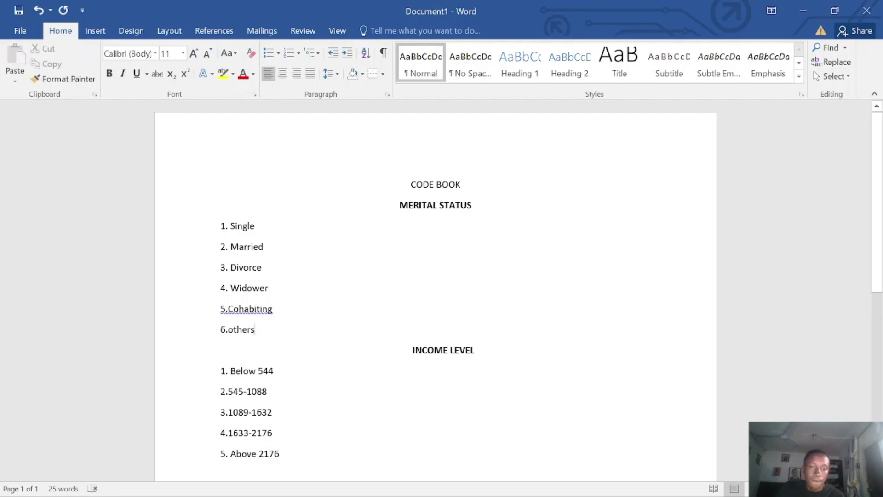
Run the spelling and grammar check and accept its corrections to the Others and Cohabiting entries
click(93, 489)
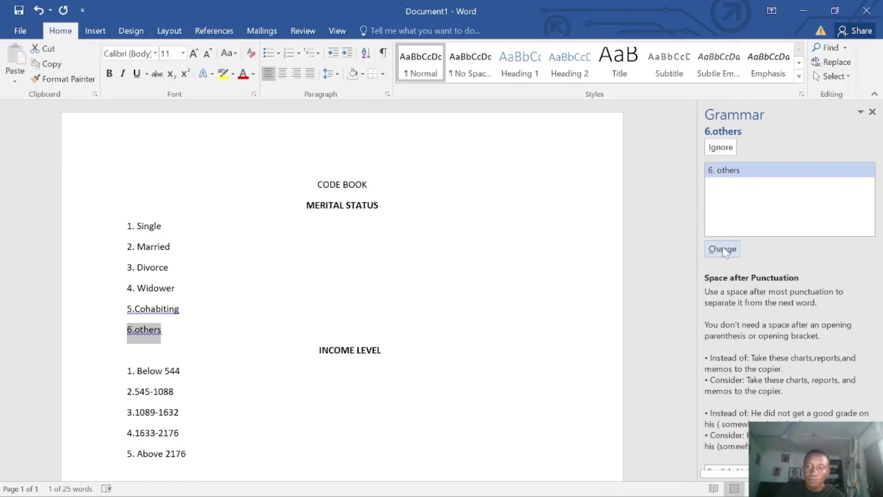
click(722, 248)
click(722, 248)
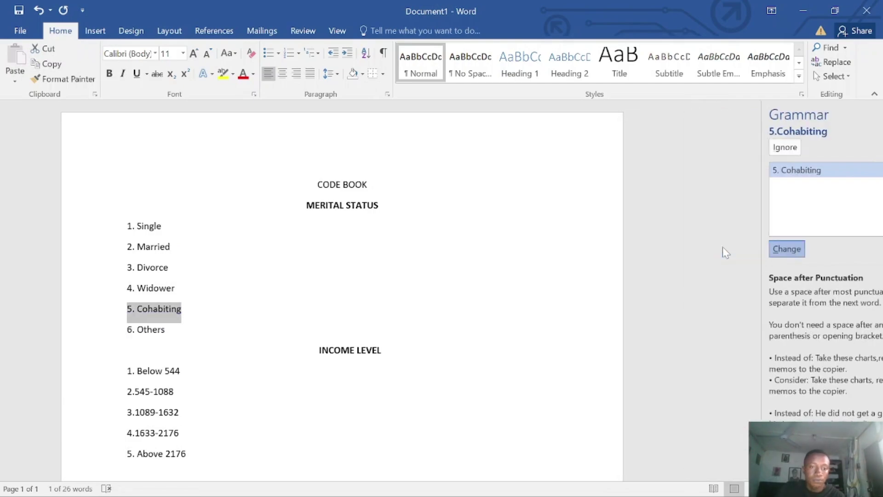
click(722, 248)
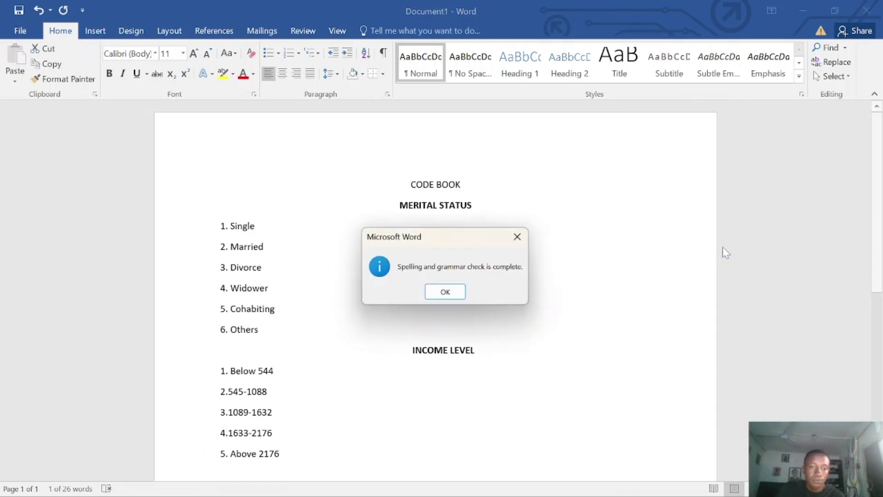
click(447, 296)
Switch back to the grp8 workbook and open Find and Replace for the whole Marital Status column
mouse_move(372, 485)
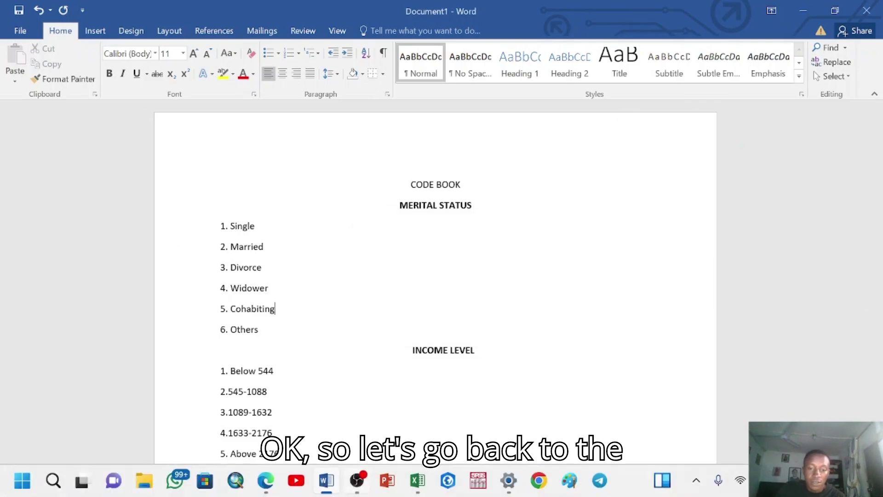
click(417, 481)
key(ctrl+space)
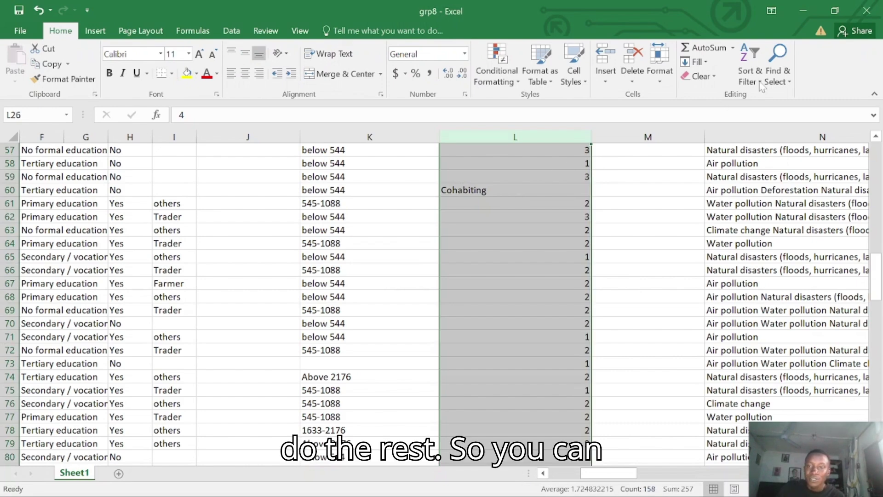
click(781, 69)
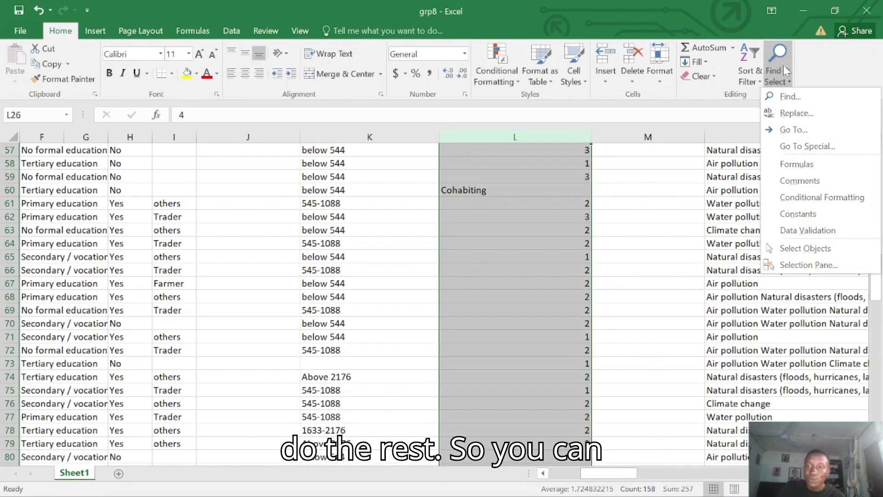
click(795, 114)
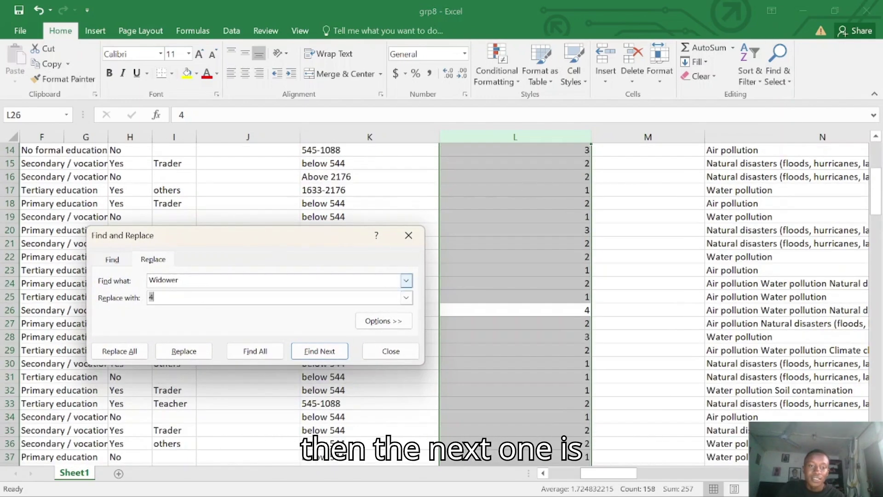
Replace every "Cohabiting" answer in the Marital Status column with the code 5
click(179, 280)
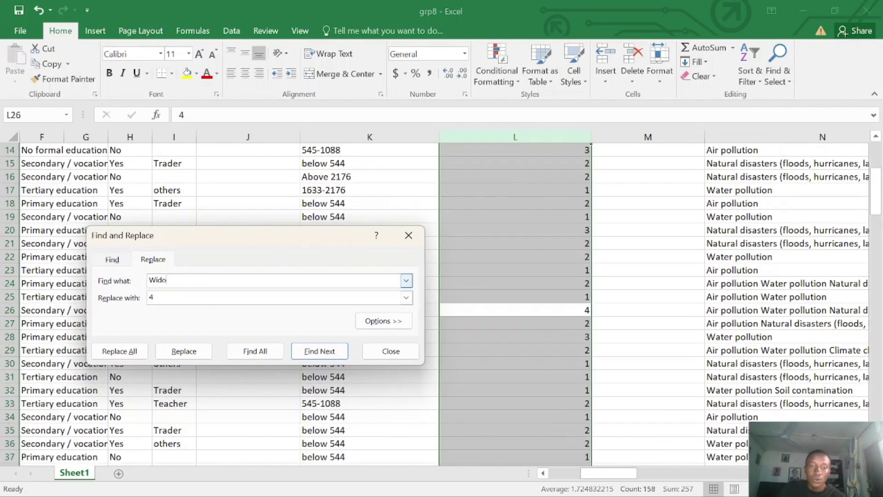
key(BackSpace)
key(BackSpace)
key(BackSpace)
key(BackSpace)
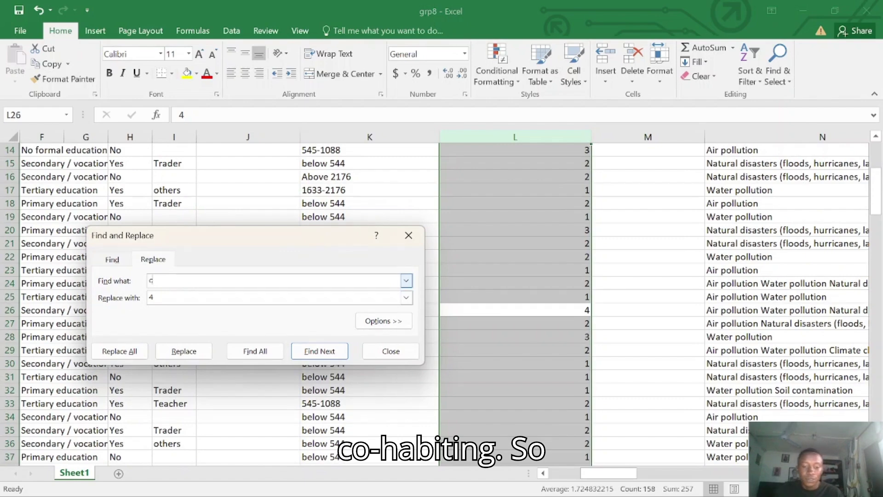
text(co)
key(BackSpace)
key(BackSpace)
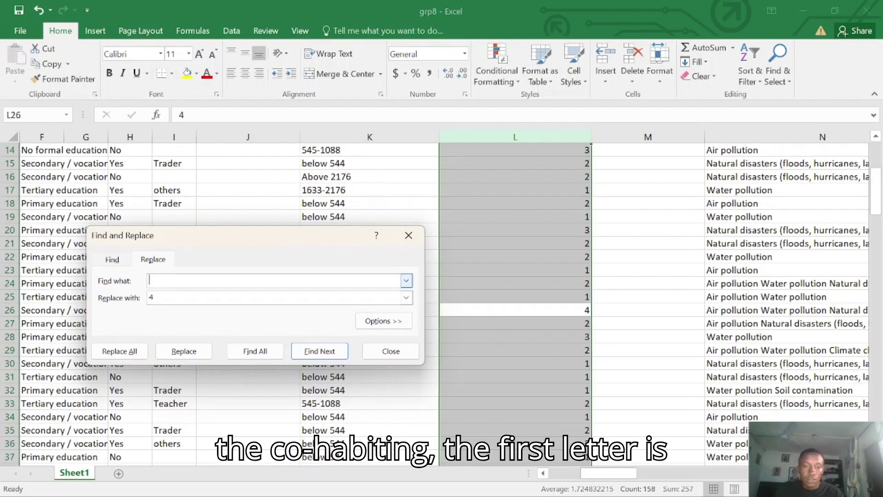
text(Cohabiting)
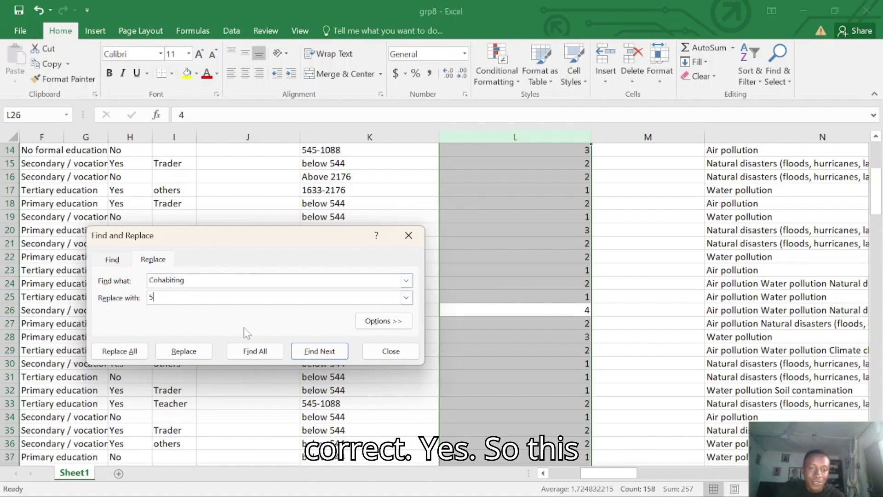
click(317, 350)
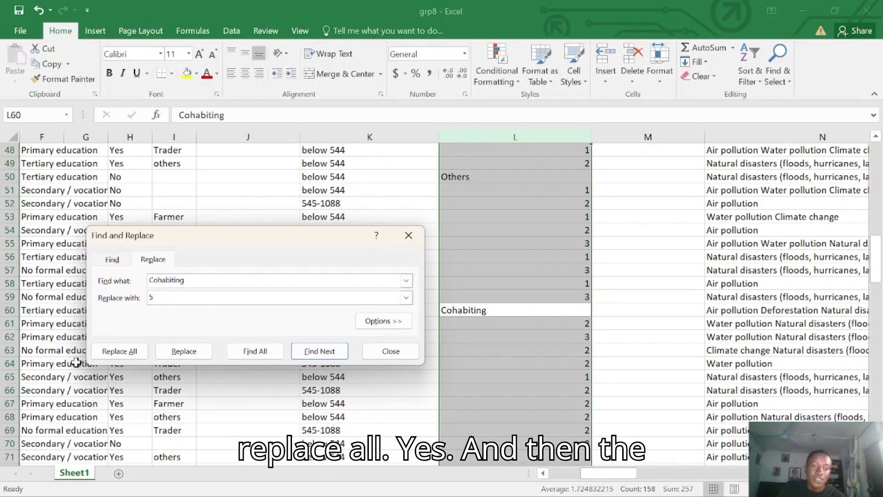
click(111, 355)
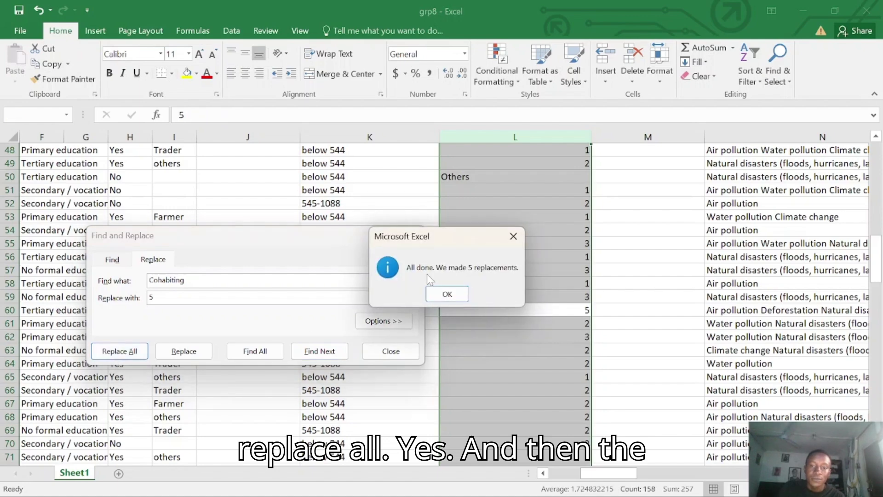
click(447, 294)
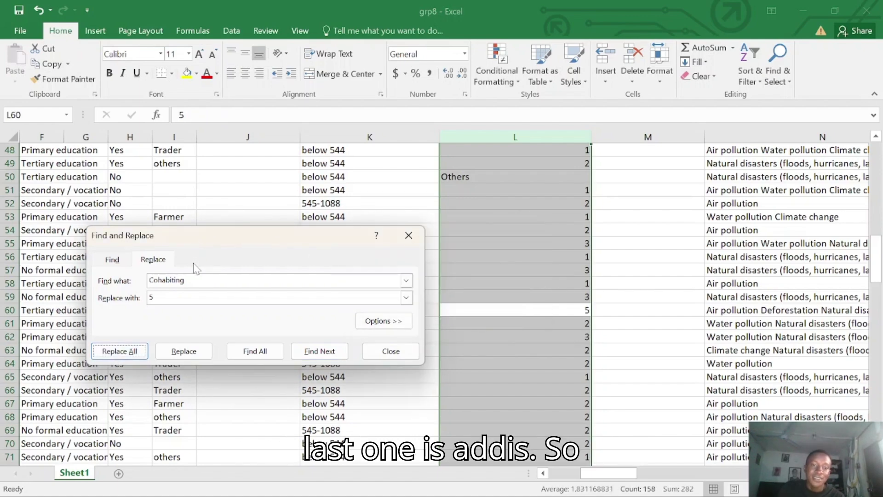
Replace every "Others" answer in the Marital Status column with the code 6 and close Find and Replace
click(202, 280)
key(BackSpace)
key(BackSpace)
key(BackSpace)
key(BackSpace)
key(BackSpace)
key(BackSpace)
key(BackSpace)
key(BackSpace)
key(BackSpace)
key(BackSpace)
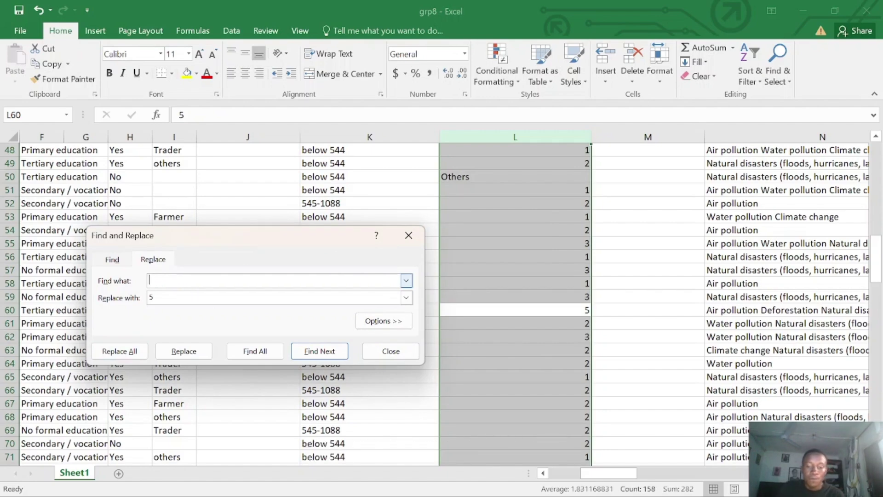
text(Others)
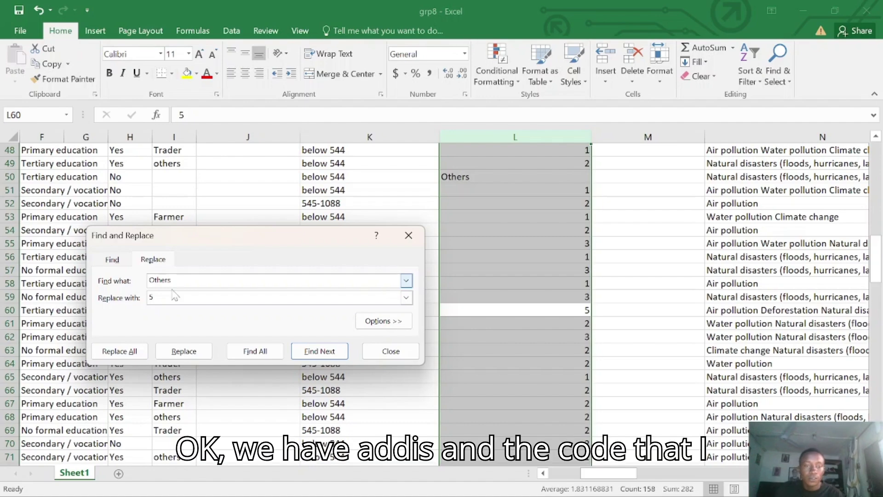
click(156, 297)
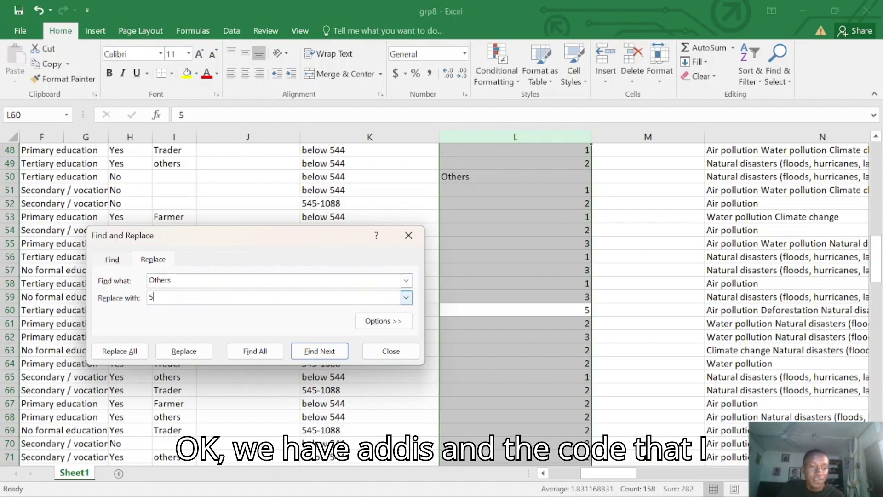
key(BackSpace)
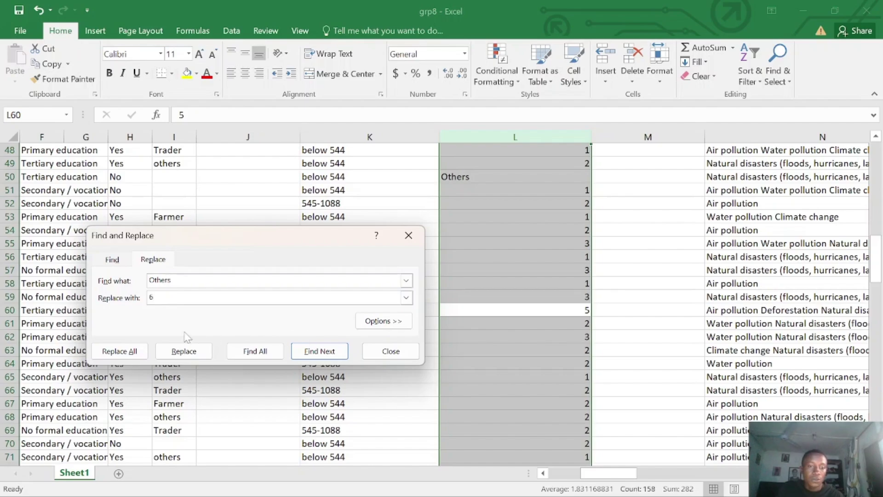
click(309, 353)
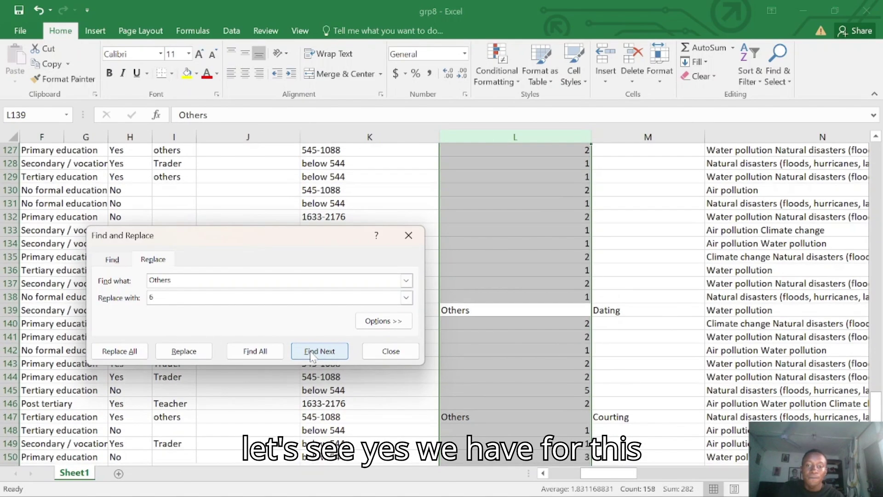
click(120, 353)
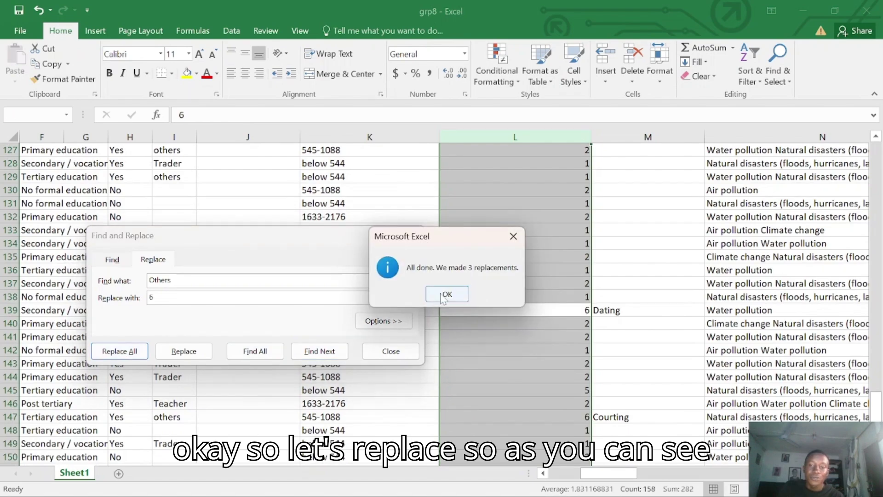
click(444, 294)
click(408, 236)
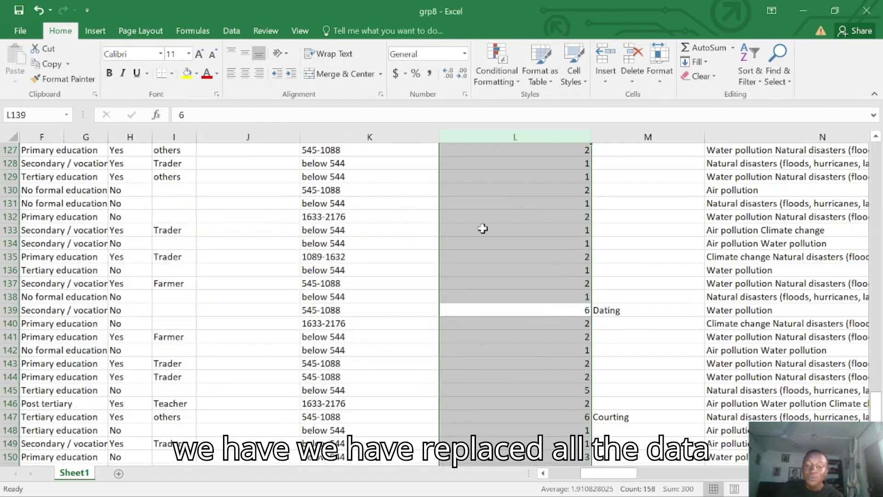
Look through the Marital Status column from first to last row to check that every answer is coded
scroll(513, 223, up, 20)
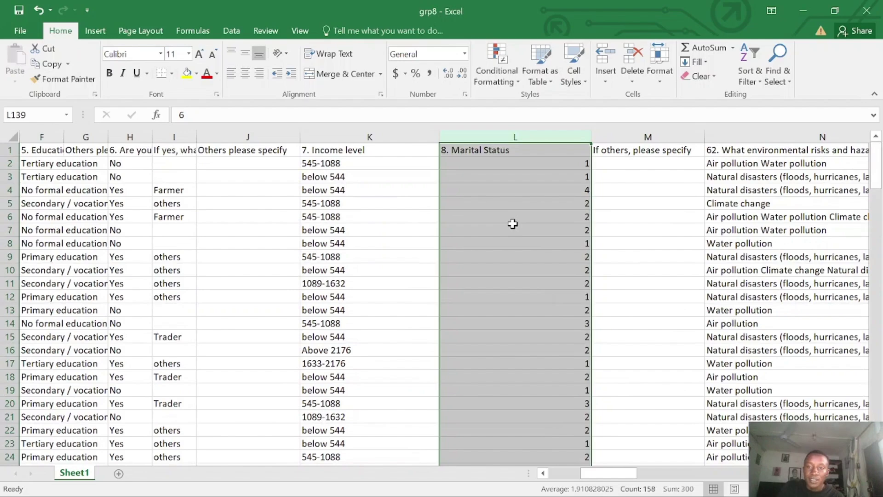
scroll(513, 224, down, 20)
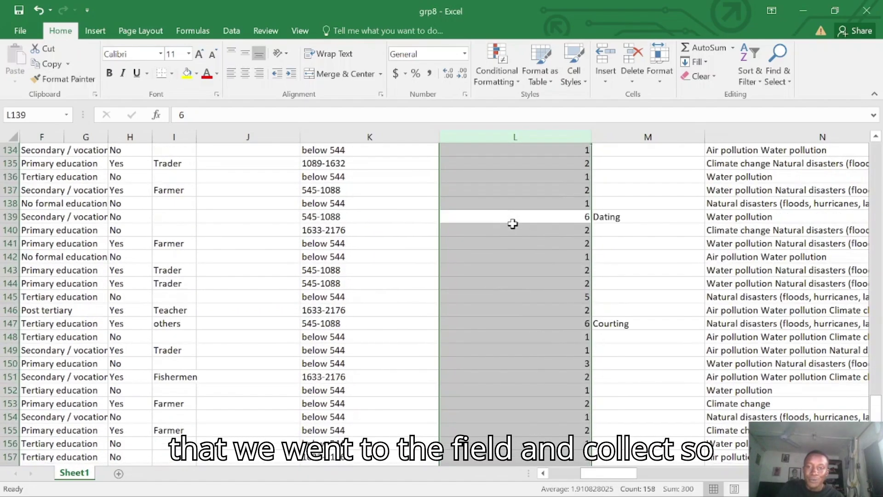
scroll(512, 223, down, 16)
scroll(513, 224, up, 18)
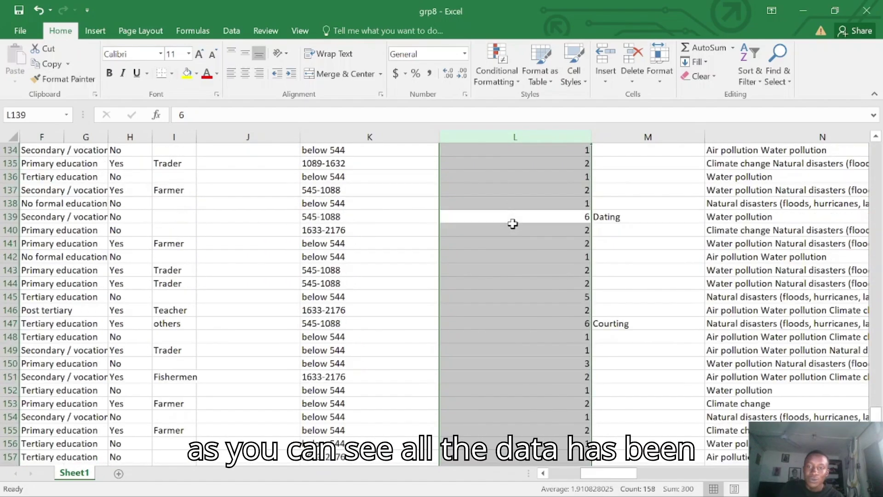
scroll(512, 223, up, 20)
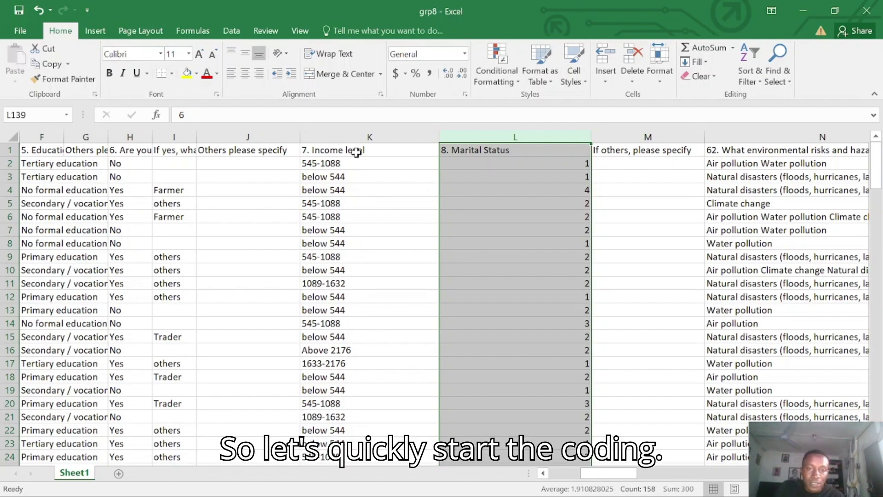
Select the Income level column, look up its codes in the Word code book, and return to the grp8 workbook
click(357, 137)
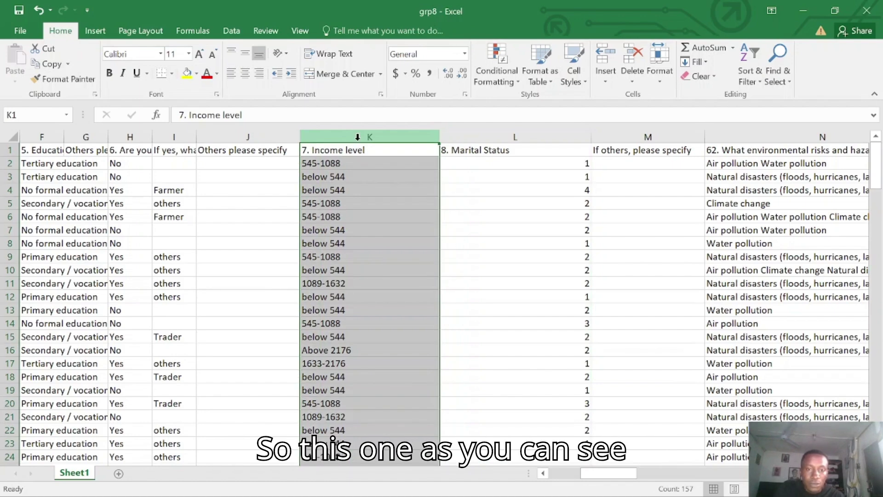
mouse_move(298, 486)
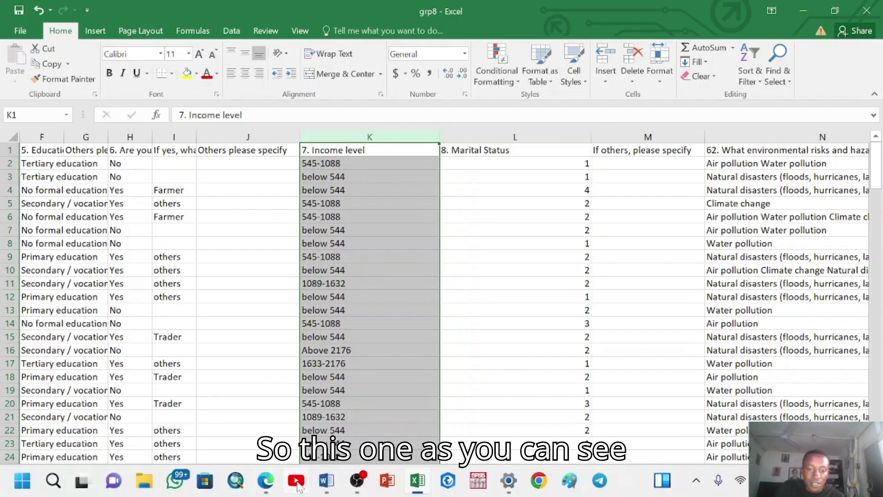
click(326, 487)
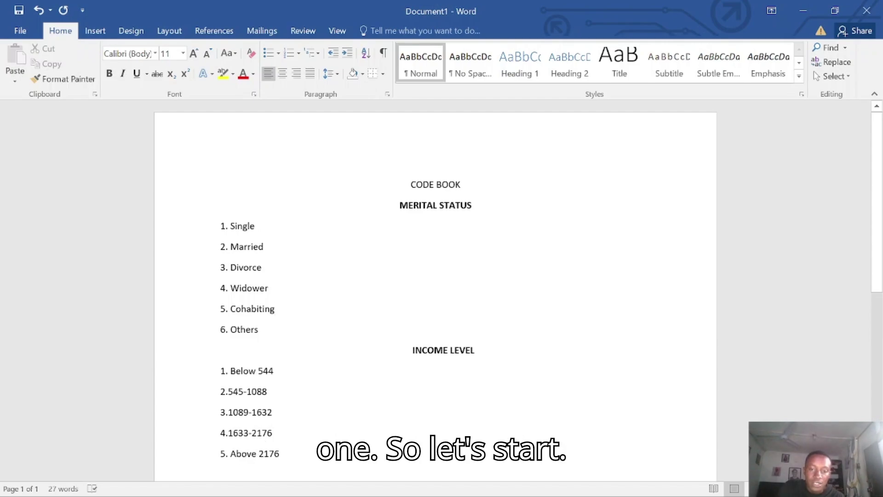
click(417, 480)
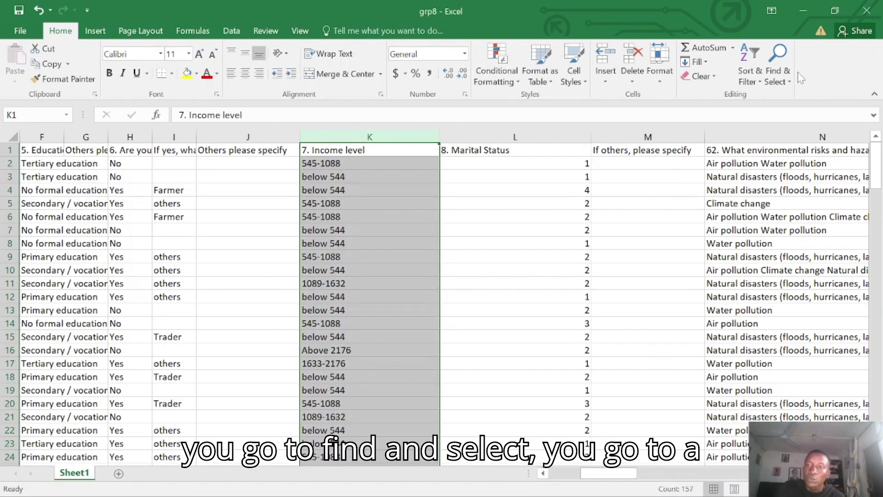
Set up Find and Replace on the Income level column to find "Below 544" and replace it with 1
click(774, 76)
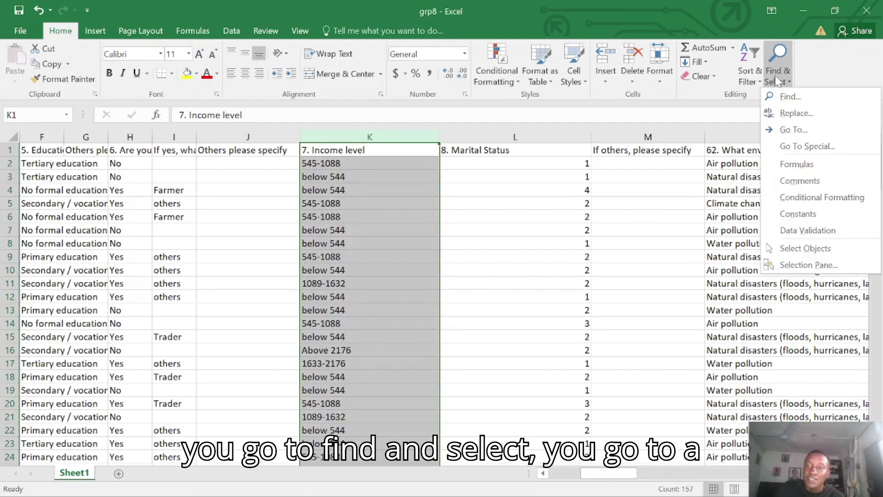
click(787, 113)
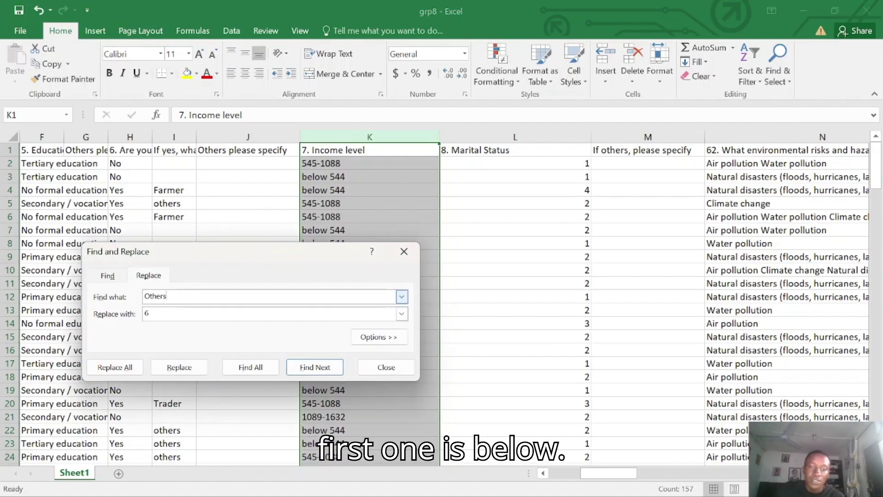
key(BackSpace)
key(BackSpace)
key(BackSpace)
key(BackSpace)
key(BackSpace)
key(BackSpace)
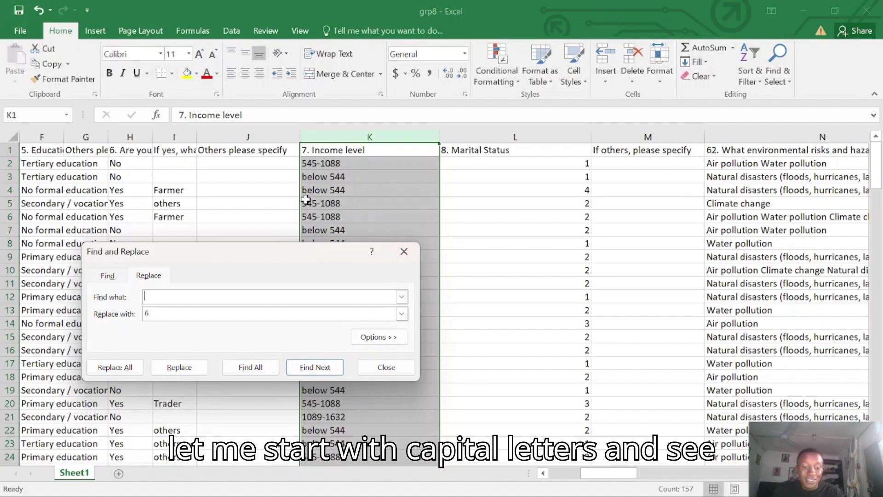
text(Below)
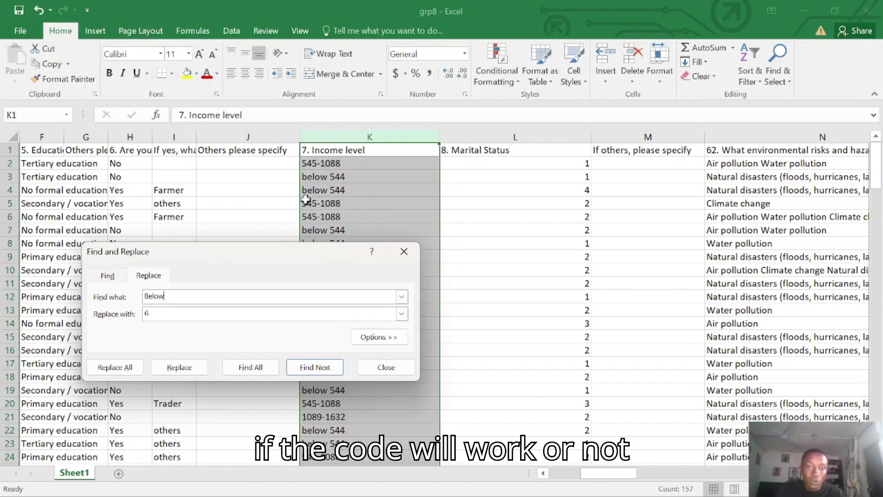
text( 544)
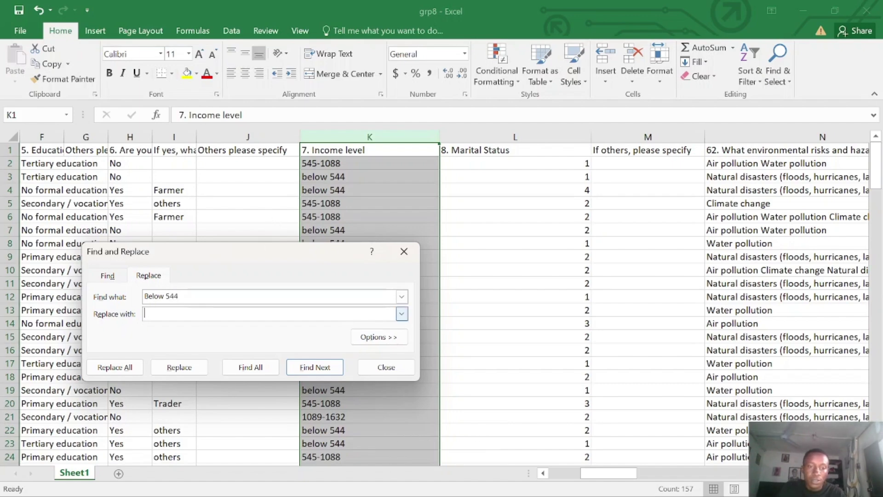
text(1)
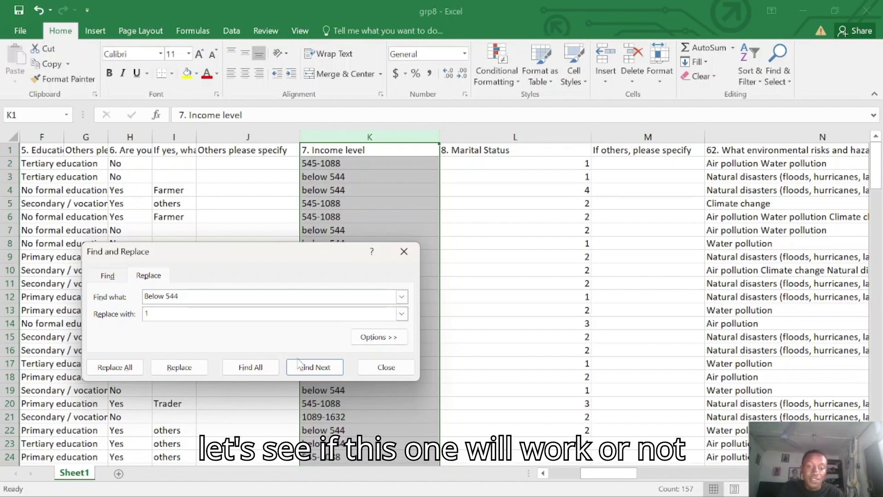
Step through the matches for "Below 544" in the Income level column to test whether the capitalised search term finds the lowercase answers
click(309, 368)
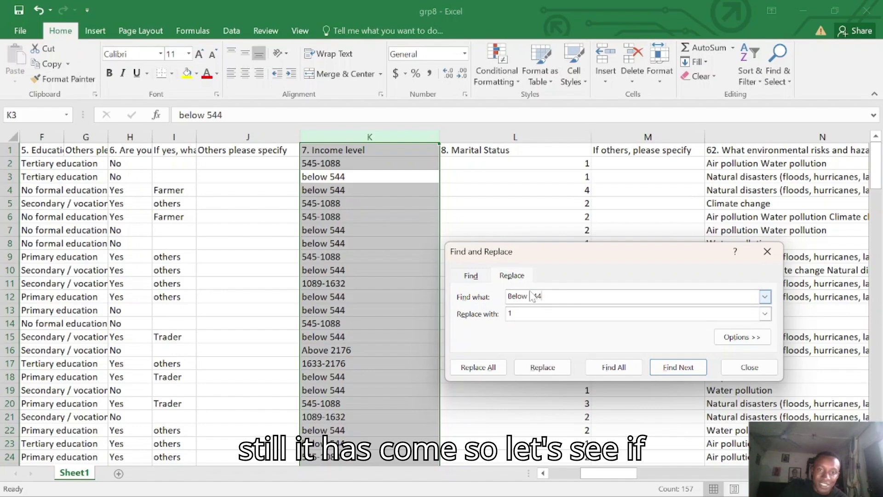
click(668, 372)
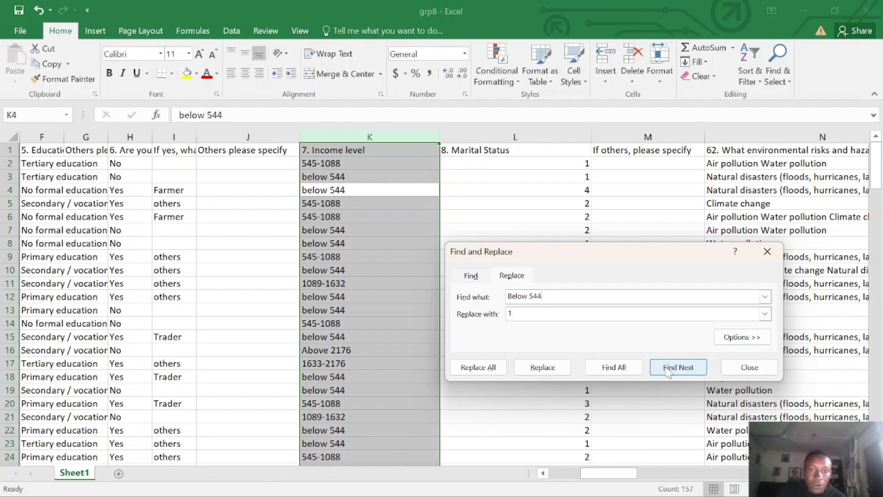
click(668, 372)
click(668, 371)
click(669, 372)
click(668, 372)
click(668, 372)
click(668, 371)
click(668, 371)
click(668, 371)
click(669, 371)
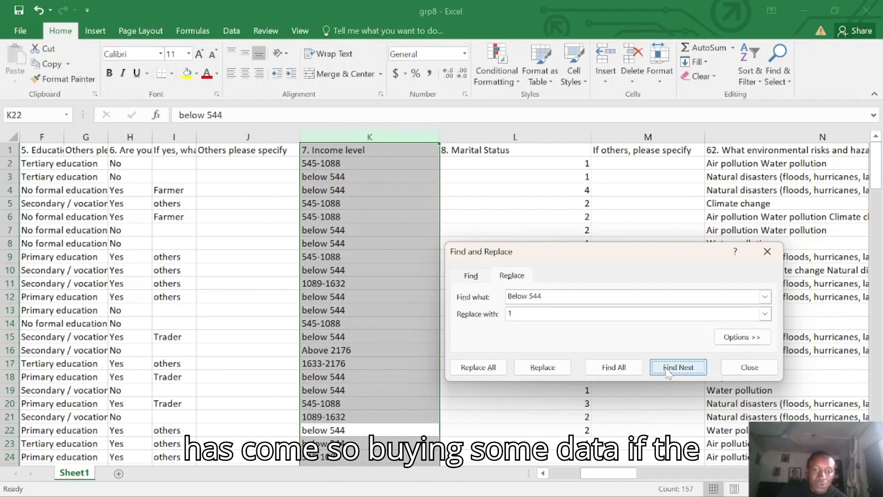
Check one more match for "Below 544" in the Income level column and replace all of its occurrences with 1
click(669, 371)
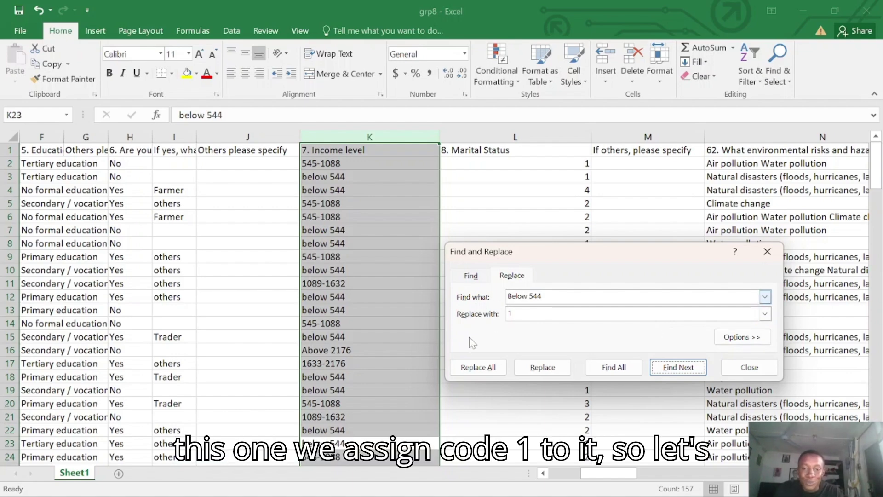
click(477, 370)
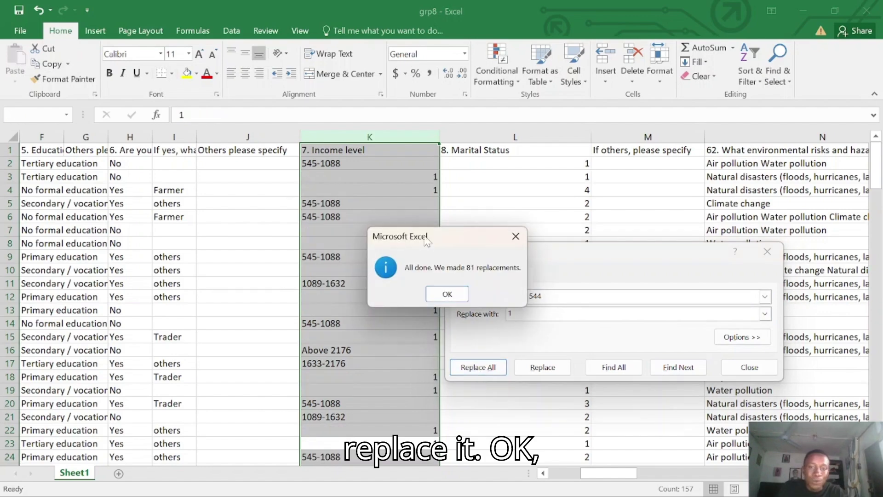
click(440, 294)
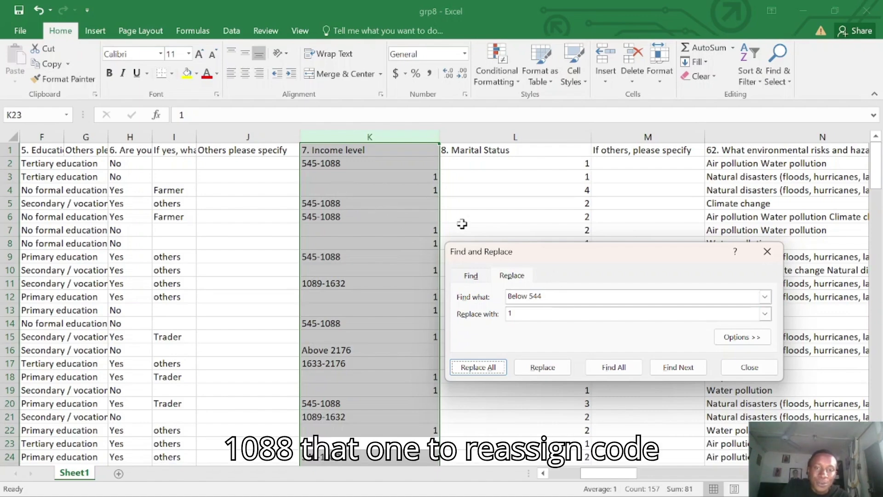
Find "545-1088" in the Income level column and replace all of its occurrences with 2
click(542, 296)
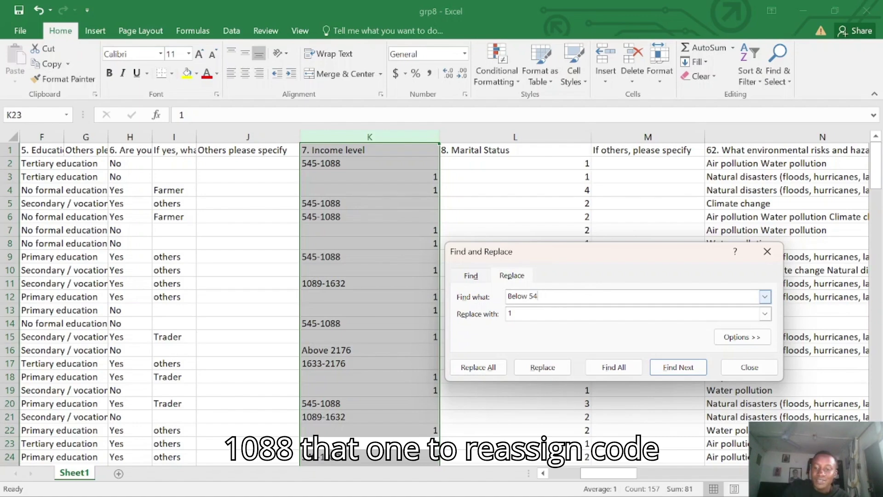
key(BackSpace)
key(BackSpace)
key(BackSpace)
key(BackSpace)
key(BackSpace)
key(BackSpace)
key(BackSpace)
key(BackSpace)
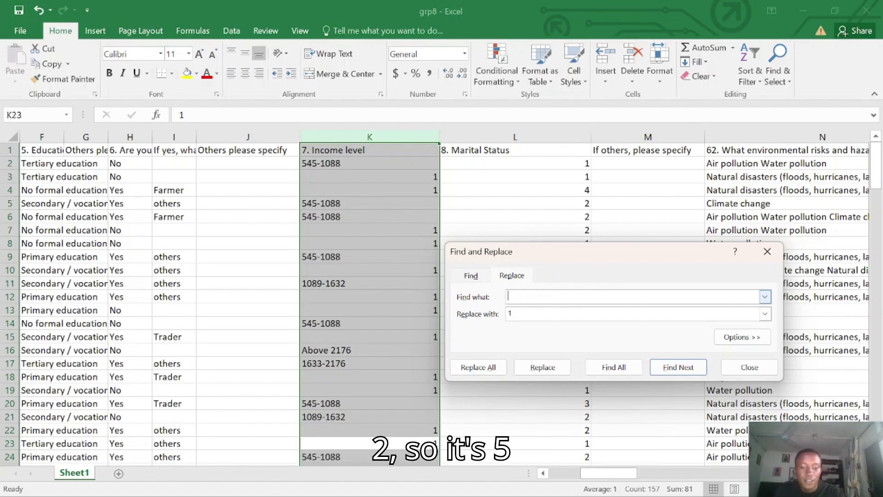
text(545)
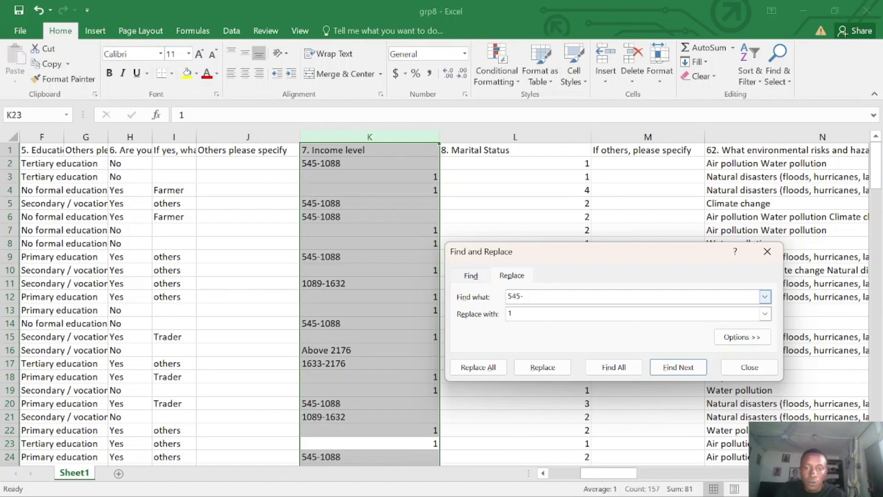
text(-1088)
click(511, 313)
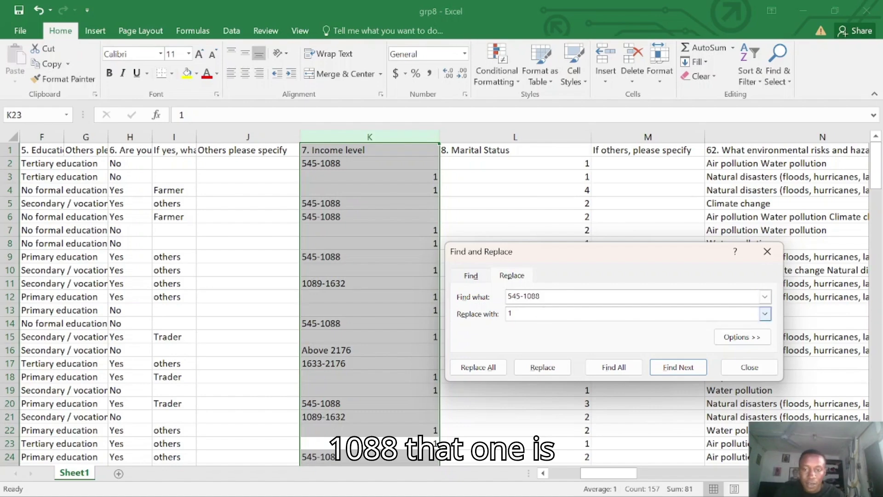
key(BackSpace)
text(2)
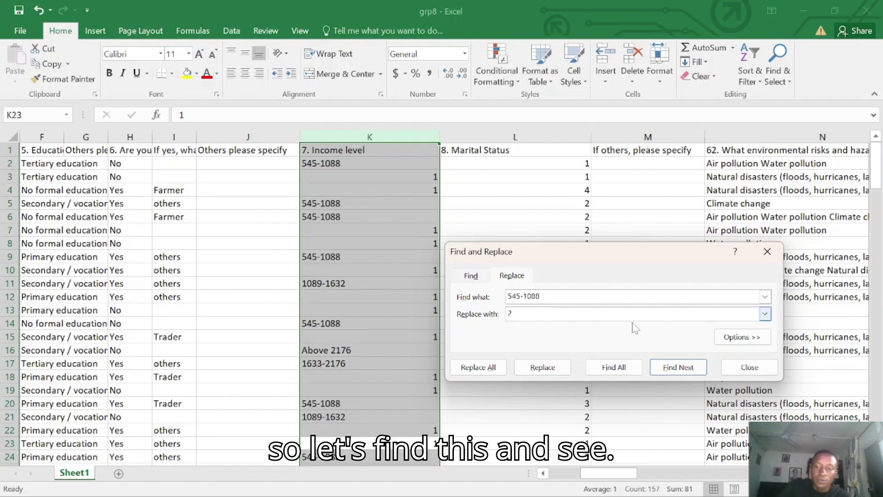
click(673, 368)
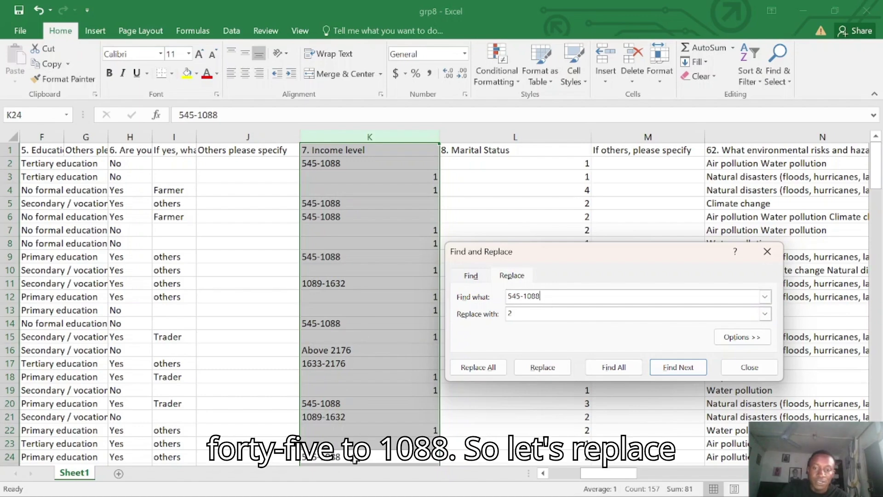
click(473, 369)
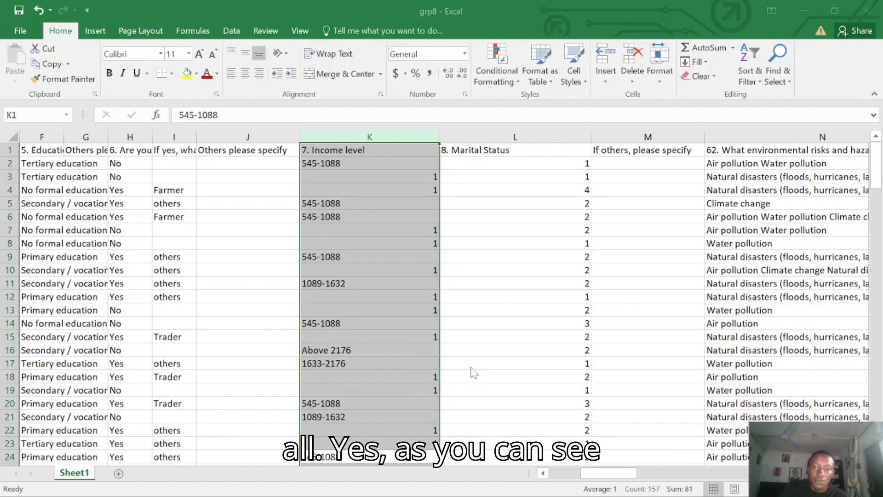
click(447, 294)
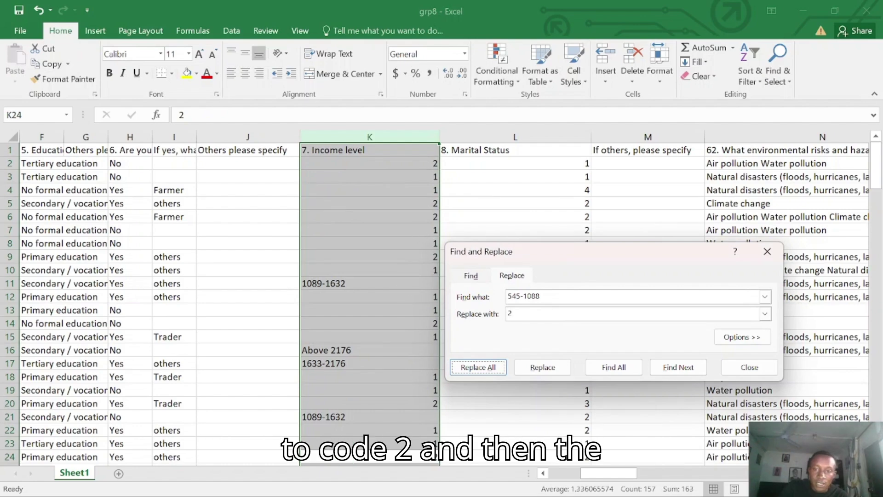
Find "1089-1632" in the Income level column and replace all of its occurrences with 3
click(540, 296)
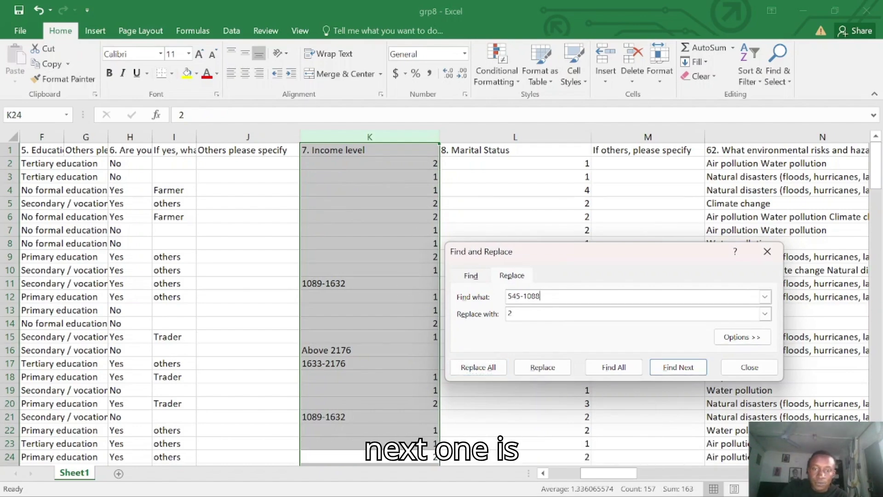
key(BackSpace)
key(BackSpace)
key(BackSpace)
key(BackSpace)
key(BackSpace)
key(BackSpace)
key(BackSpace)
key(BackSpace)
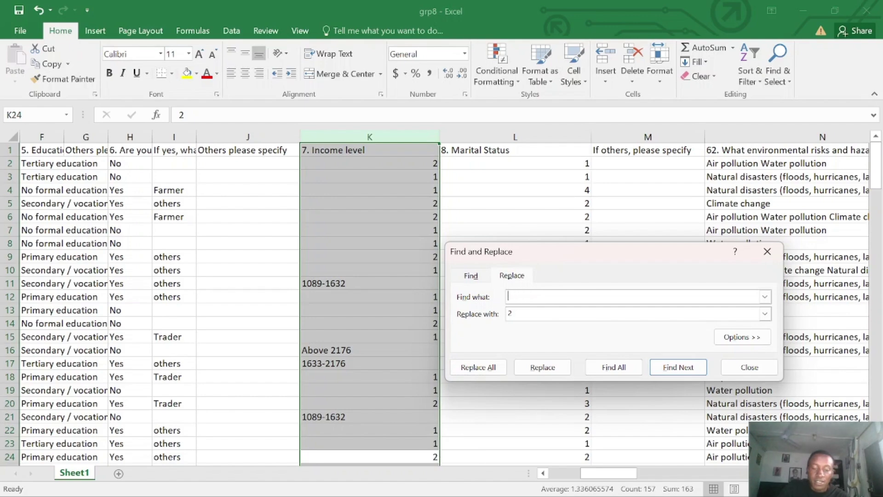
text(1089)
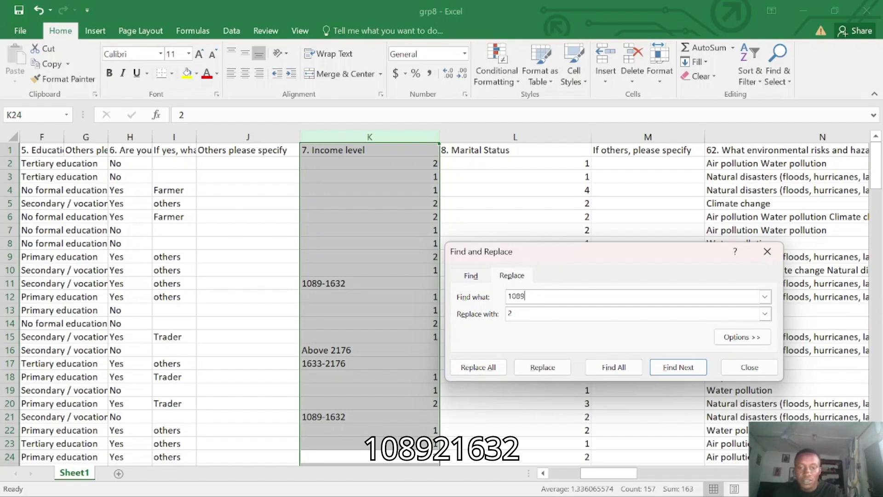
text(-16)
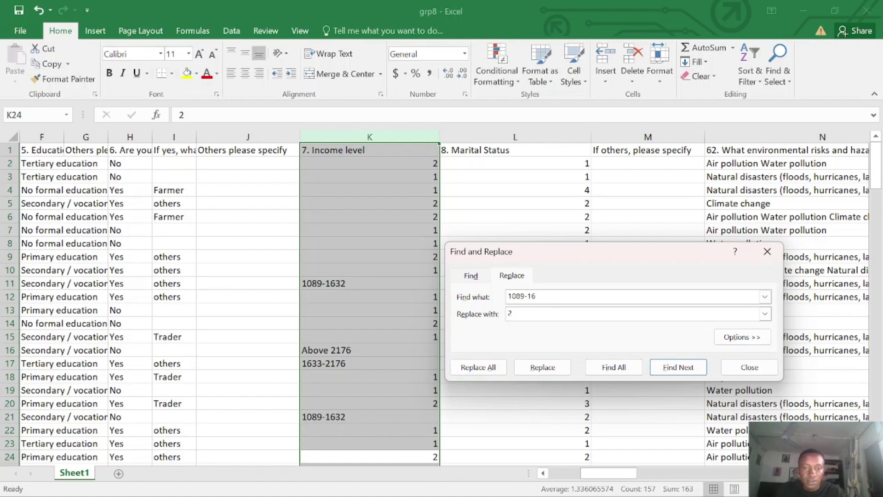
text(32)
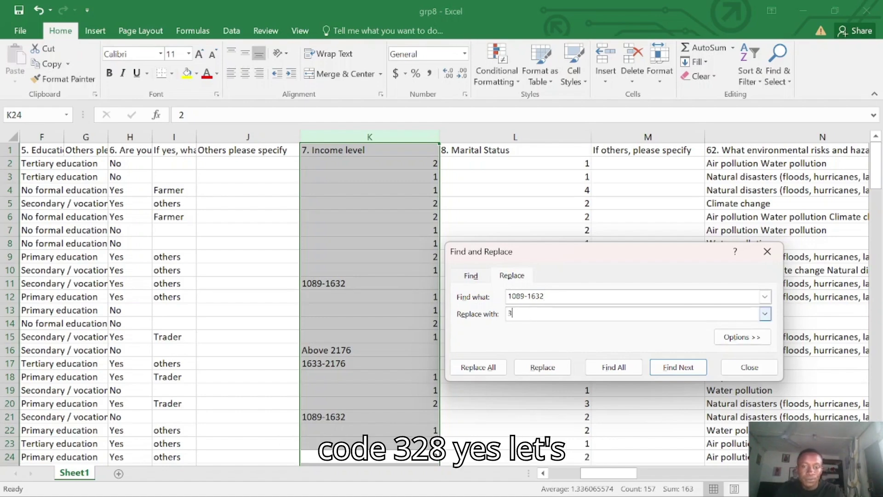
click(680, 370)
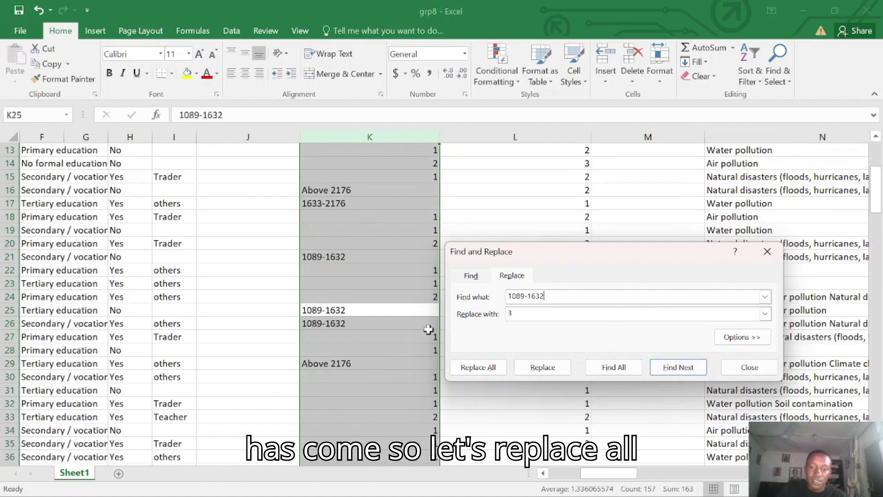
click(491, 367)
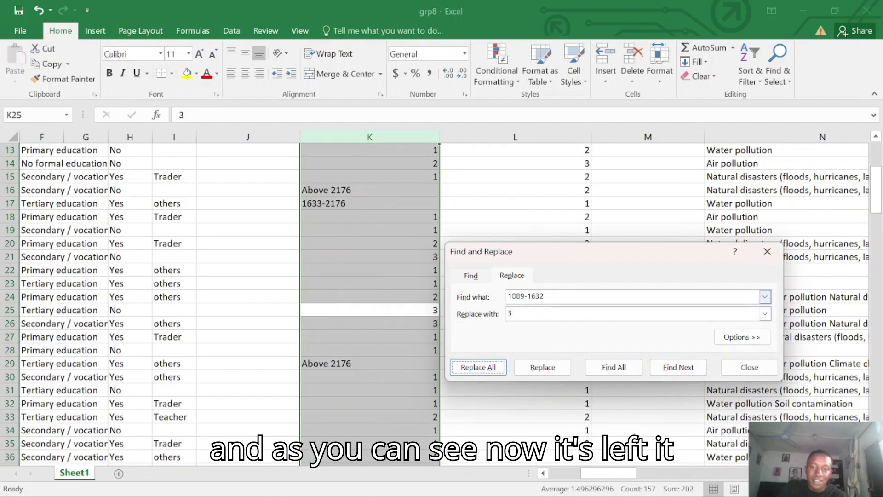
Find "1633-2176" in the Income level column and replace all of its occurrences with 4
click(544, 296)
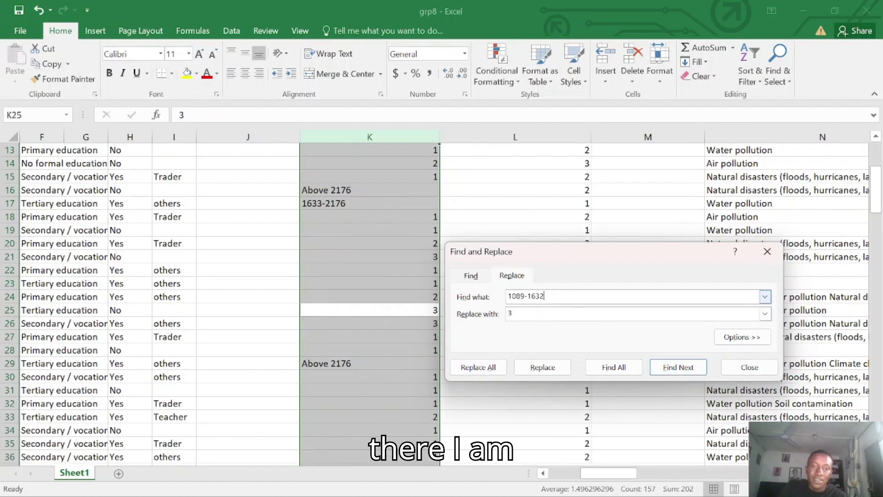
key(BackSpace)
key(BackSpace)
key(BackSpace)
key(BackSpace)
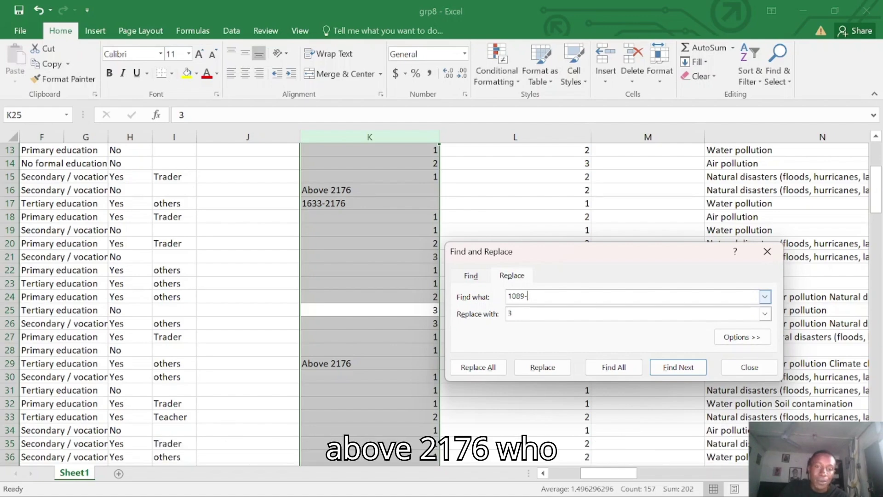
key(BackSpace)
key(BackSpace)
key(BackSpace)
key(BackSpace)
key(BackSpace)
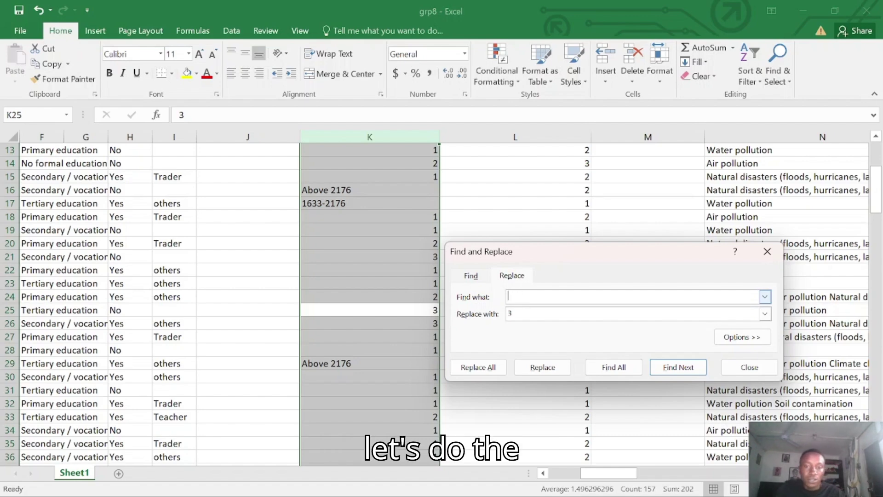
text(1633)
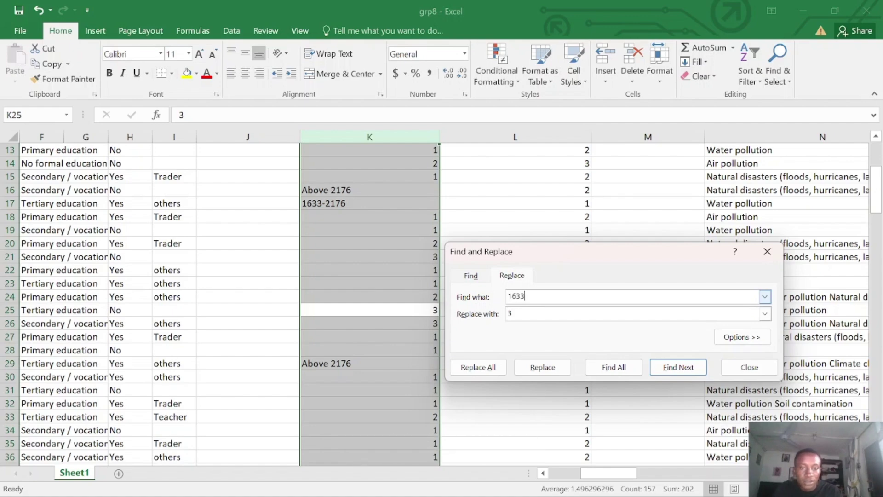
text(-)
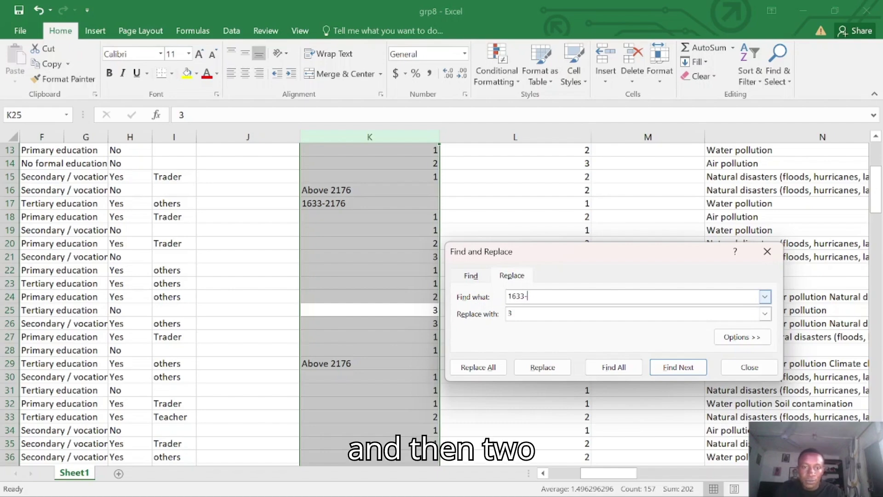
text(21)
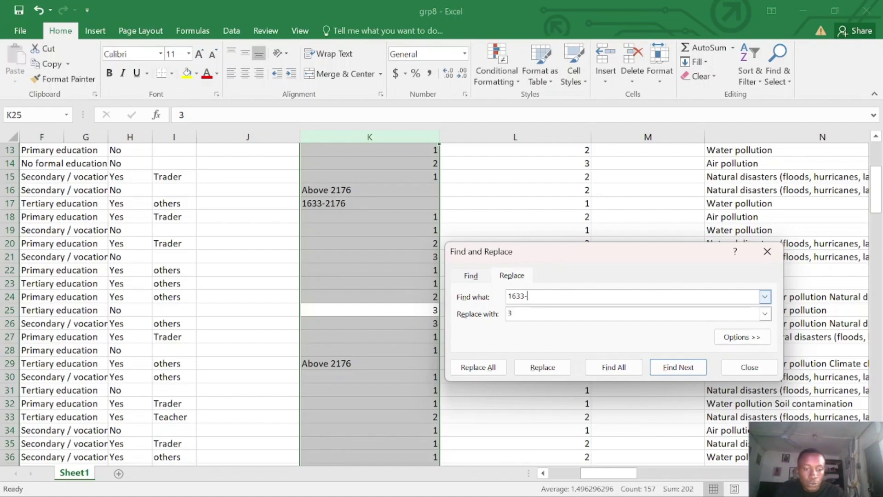
text(76)
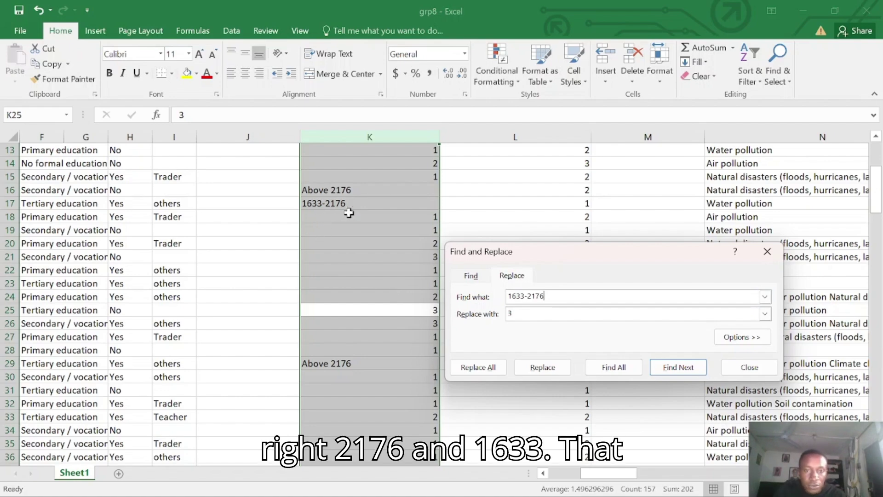
click(754, 313)
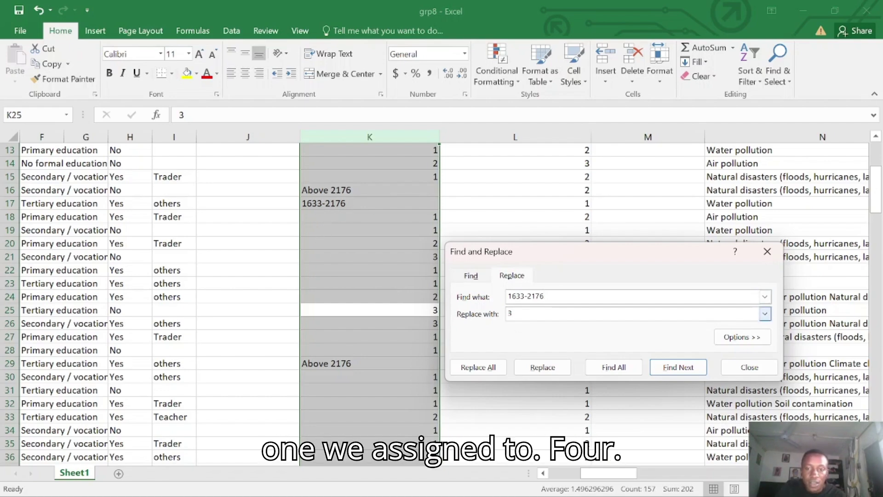
key(BackSpace)
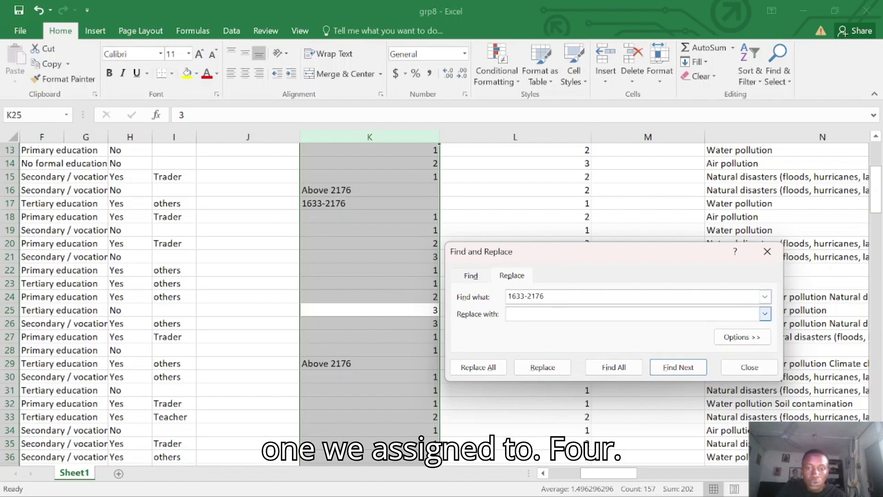
text(4)
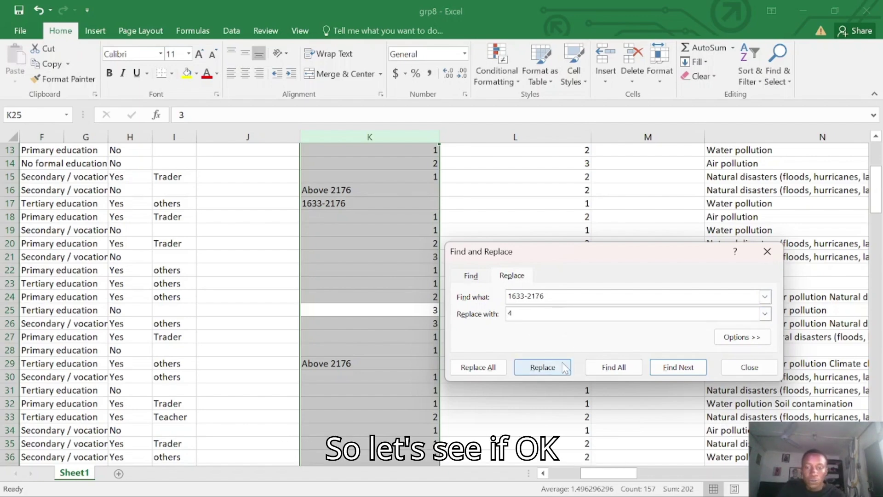
click(672, 368)
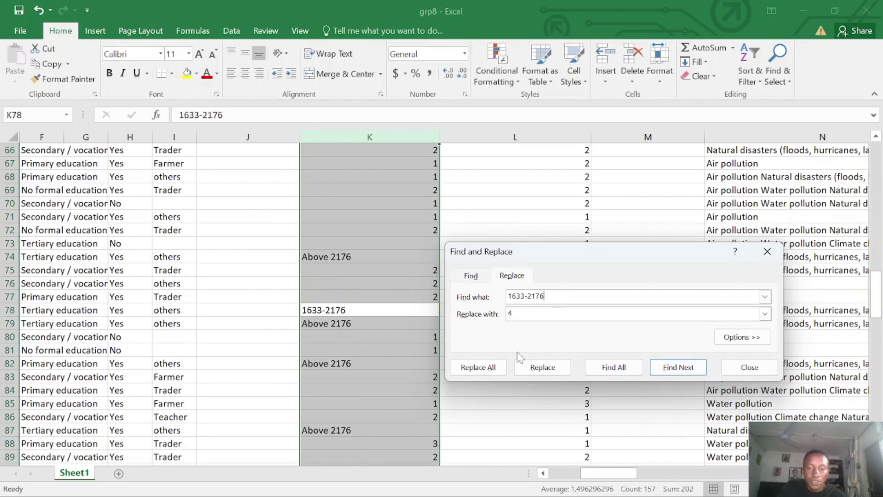
click(478, 370)
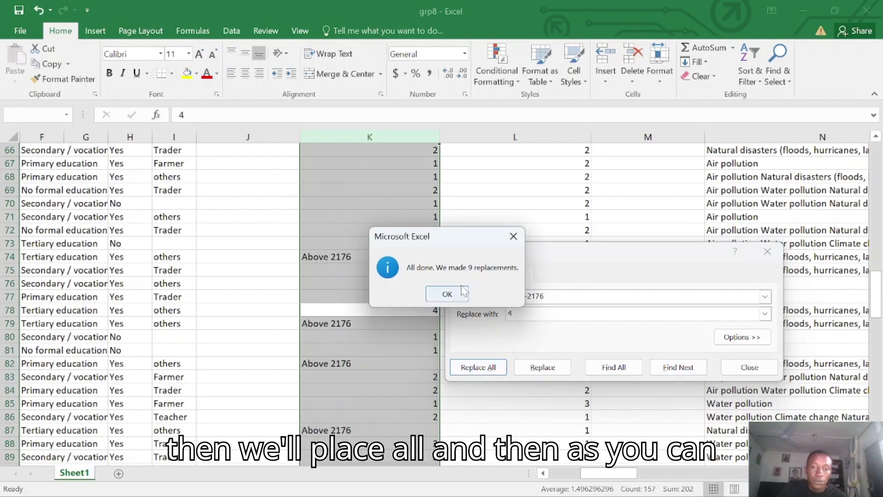
click(446, 294)
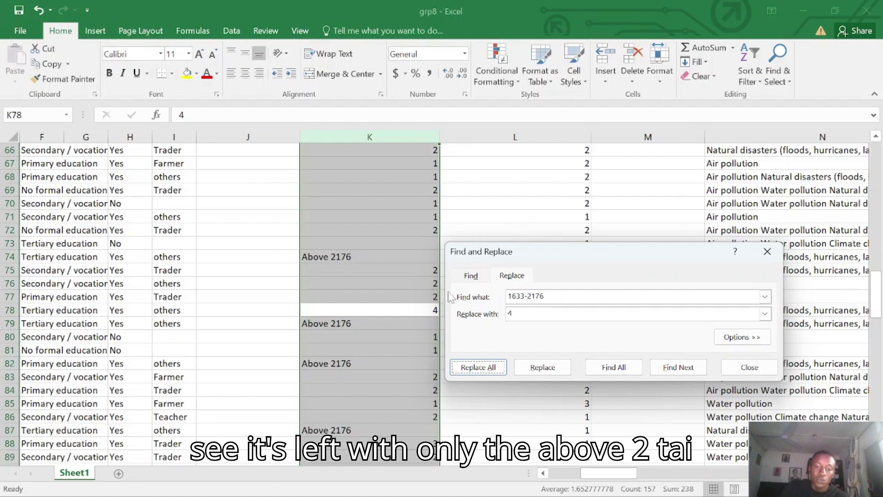
Find "above 2176" in the Income level column, replace all of its occurrences with 5, and close Find and Replace
click(754, 296)
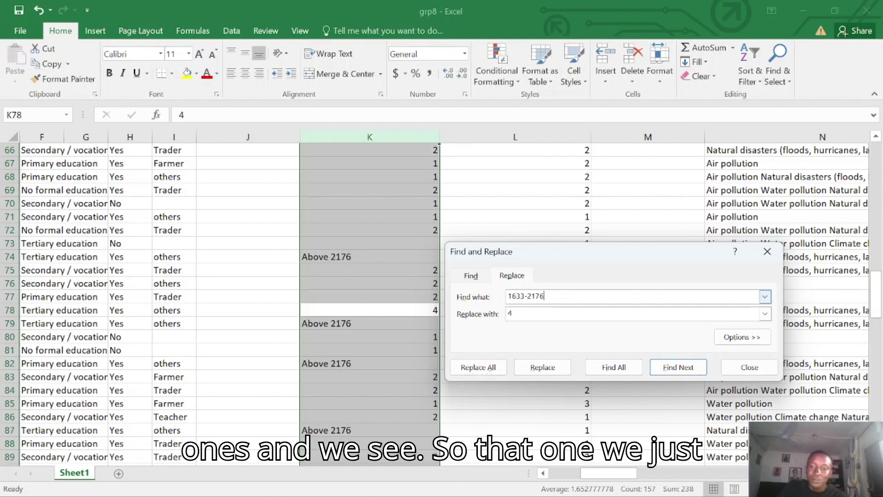
key(BackSpace)
key(BackSpace)
key(BackSpace)
key(BackSpace)
key(BackSpace)
key(BackSpace)
key(BackSpace)
key(BackSpace)
key(BackSpace)
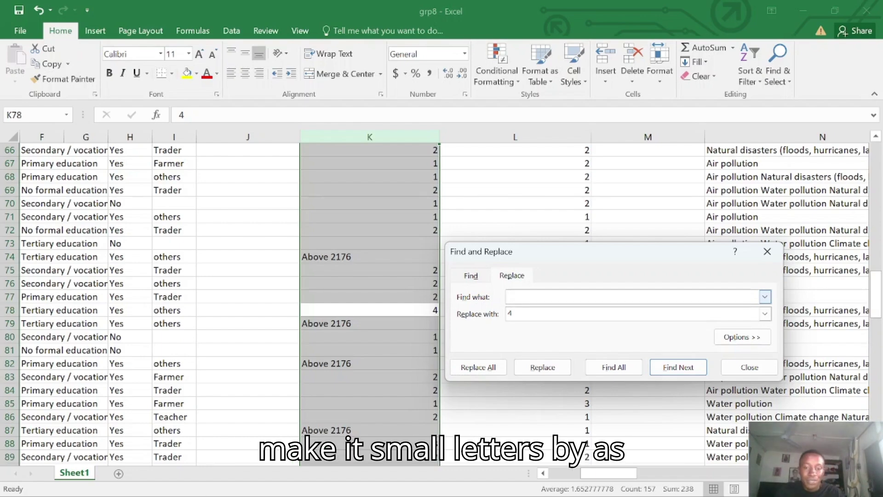
text(a)
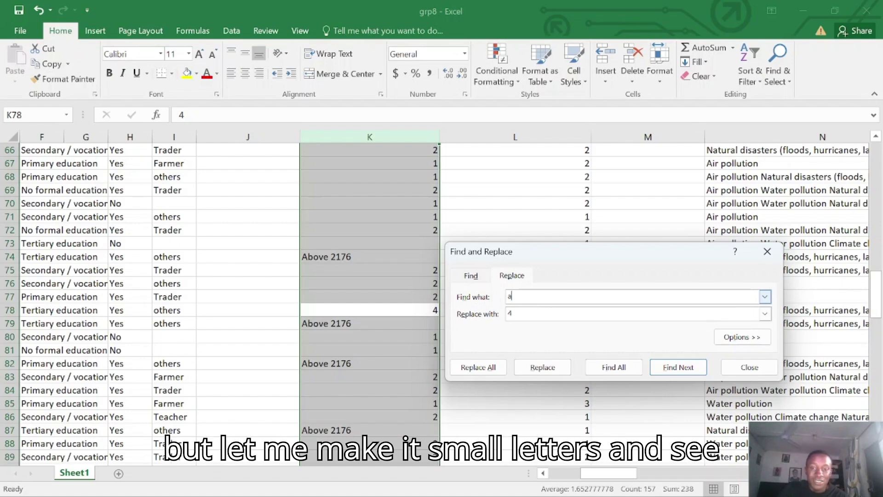
text(bove)
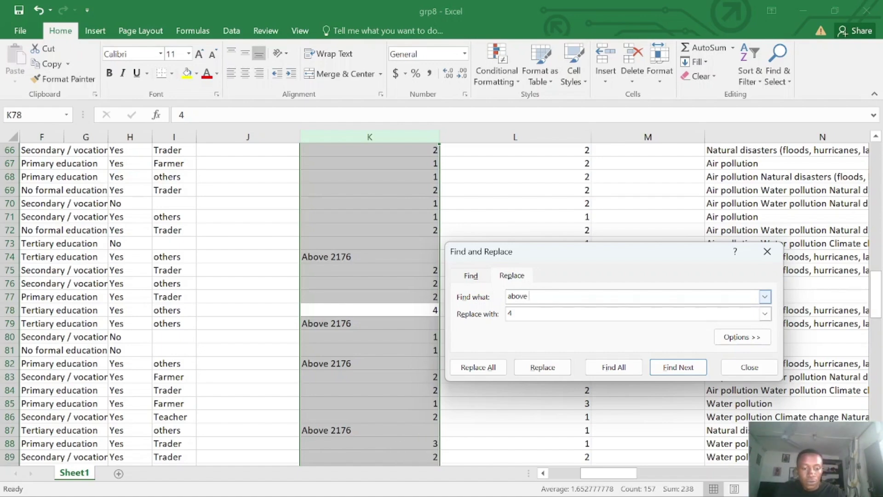
text( 2176)
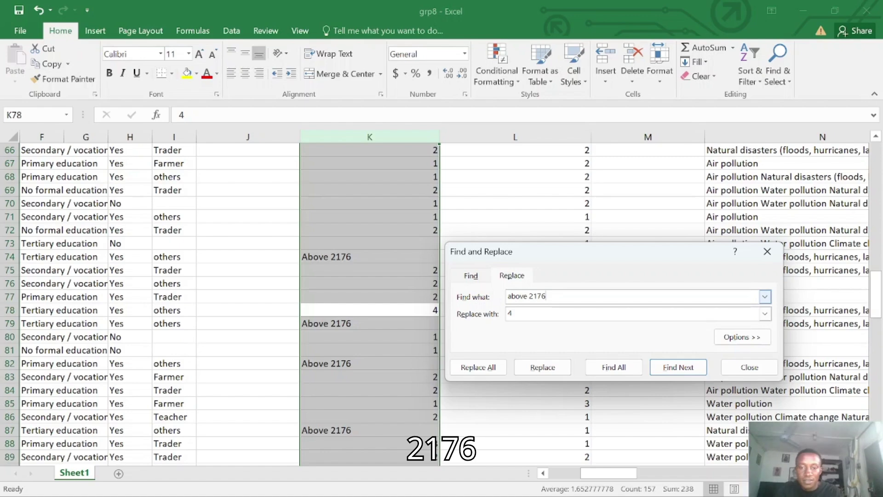
click(677, 368)
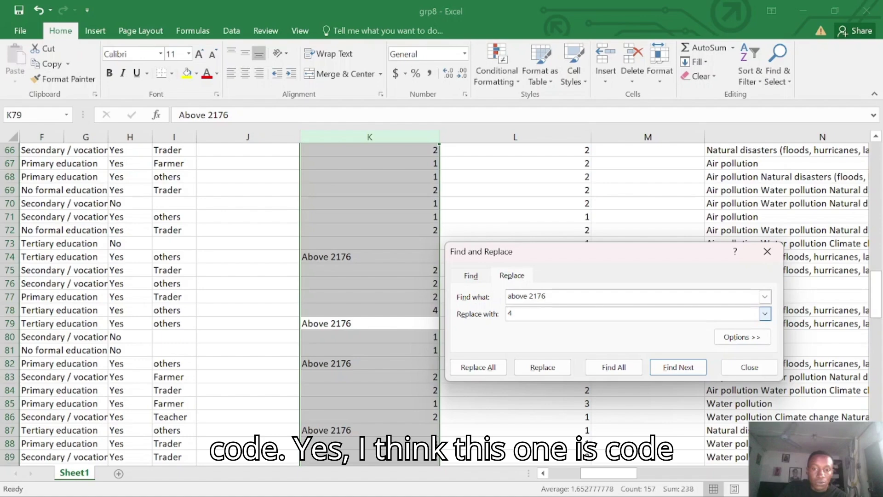
key(BackSpace)
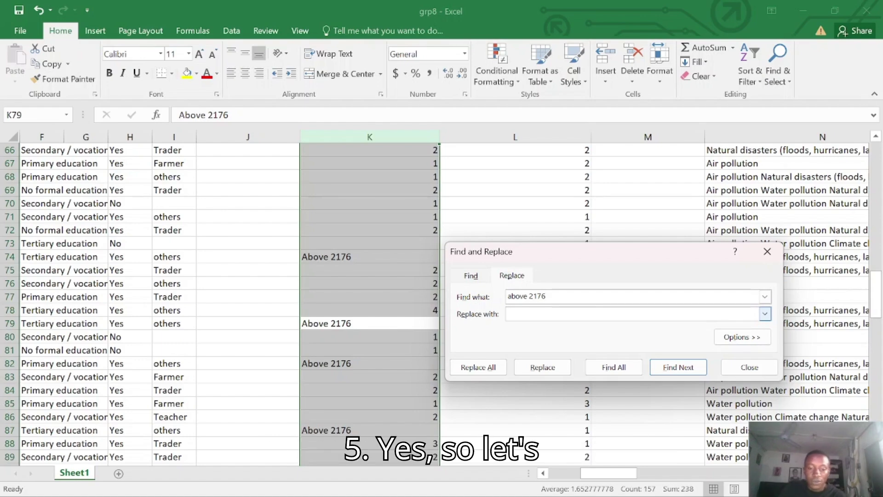
text(5)
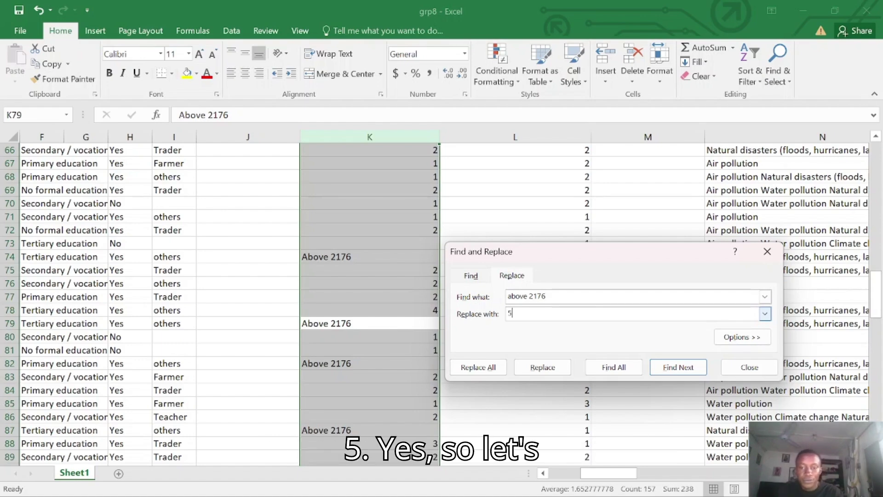
click(476, 369)
click(453, 296)
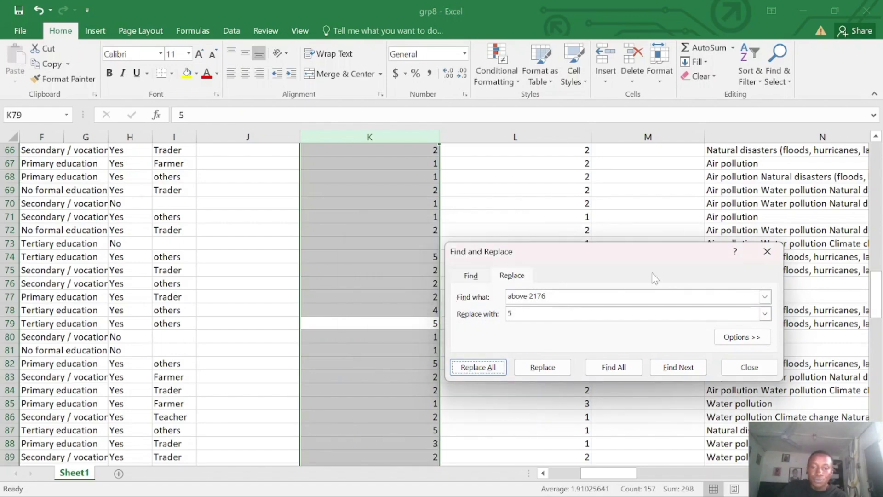
click(766, 256)
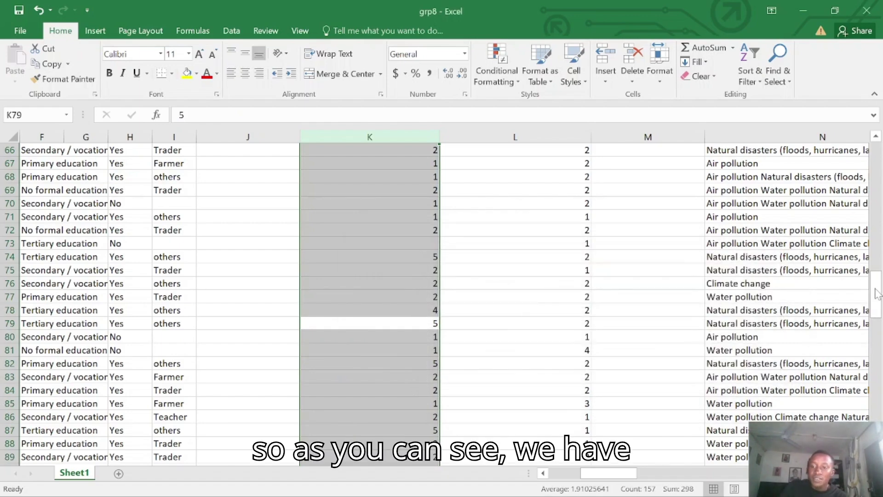
Review the Income level codes from the first row and look over the survey columns for questions 68 to 71
drag(877, 275, 879, 156)
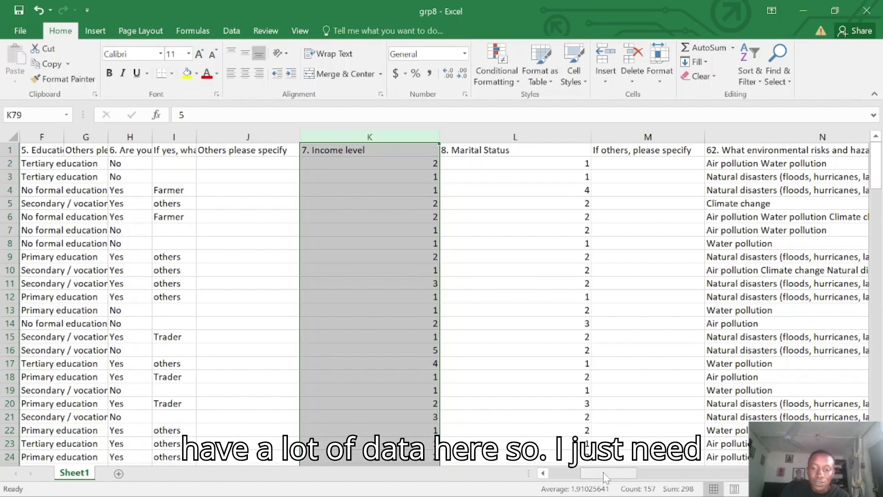
drag(604, 478, 755, 475)
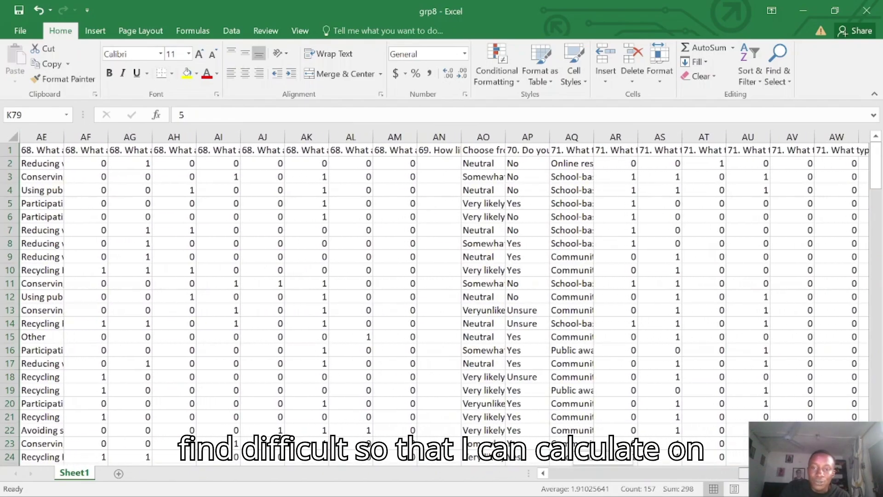